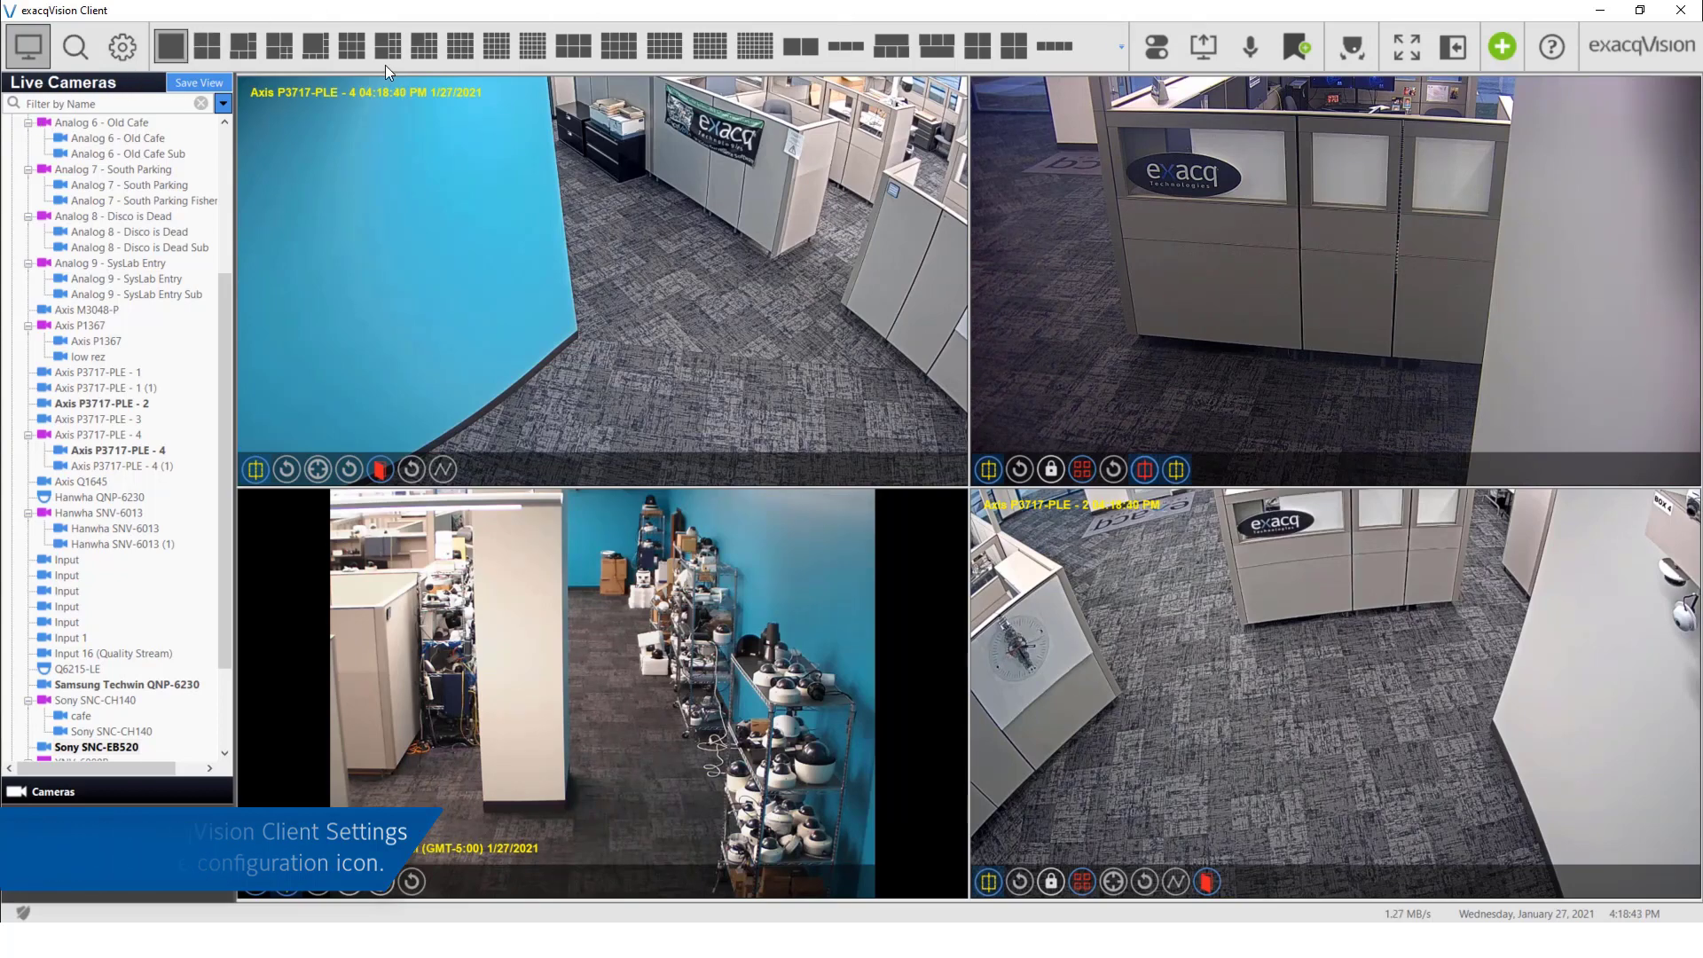
# - Leave live view and open the Client entry in the Systems tree to show its settings
pyautogui.click(130, 44)
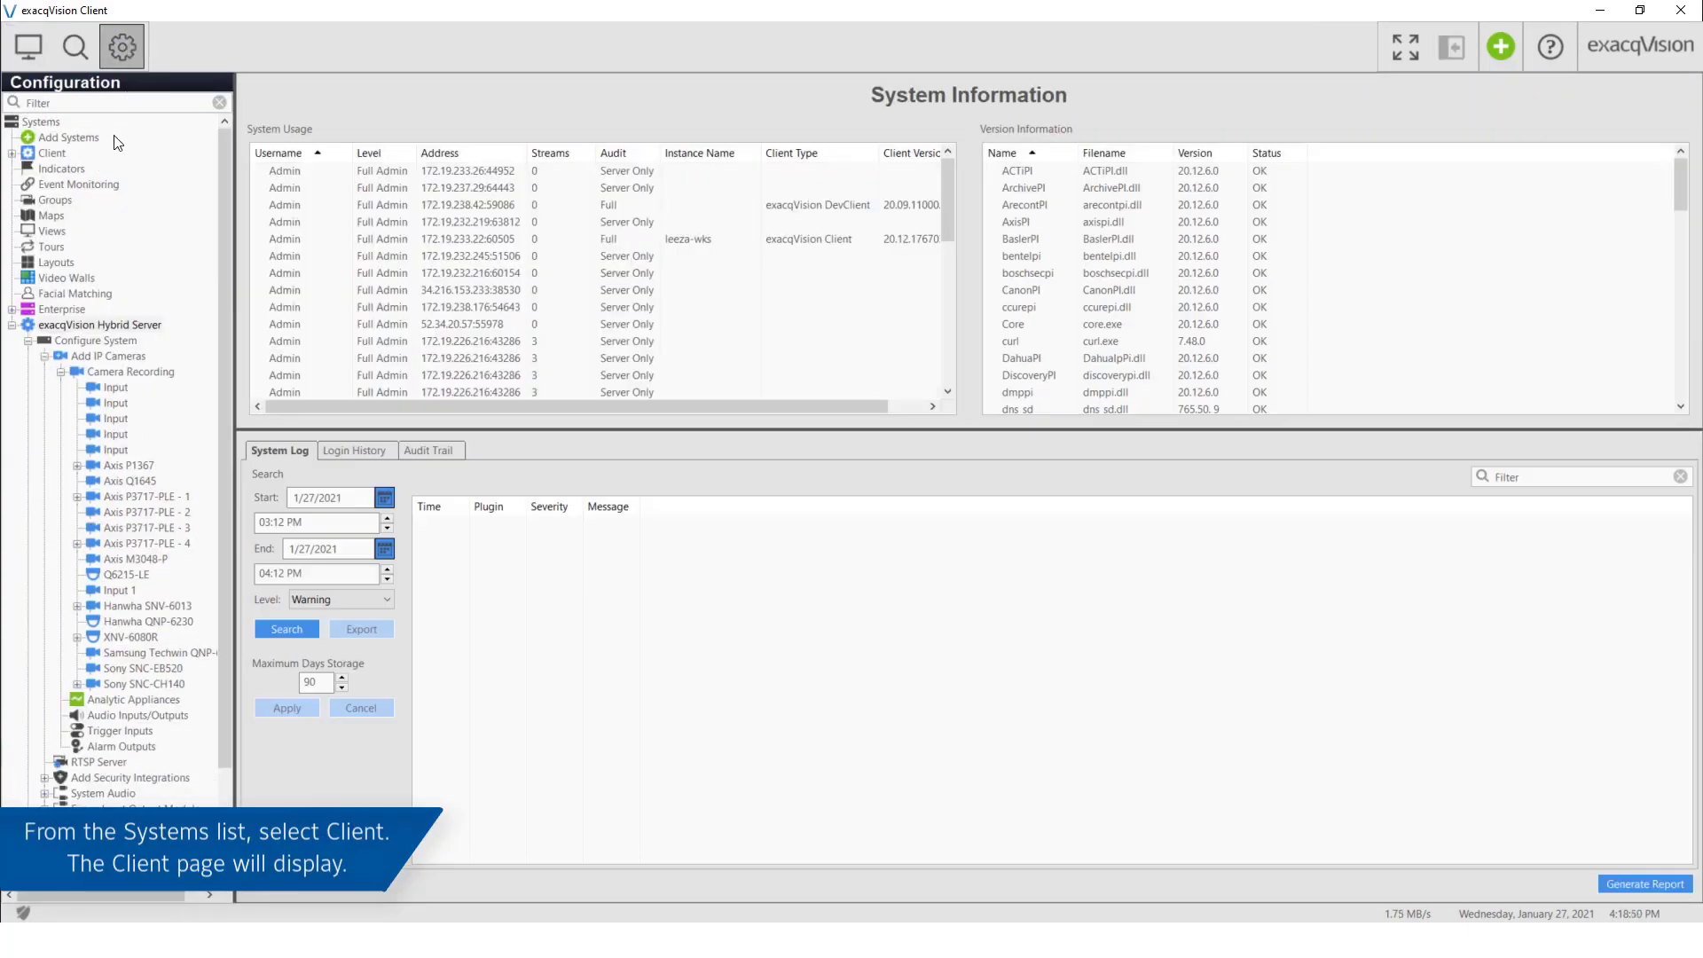
pyautogui.click(61, 157)
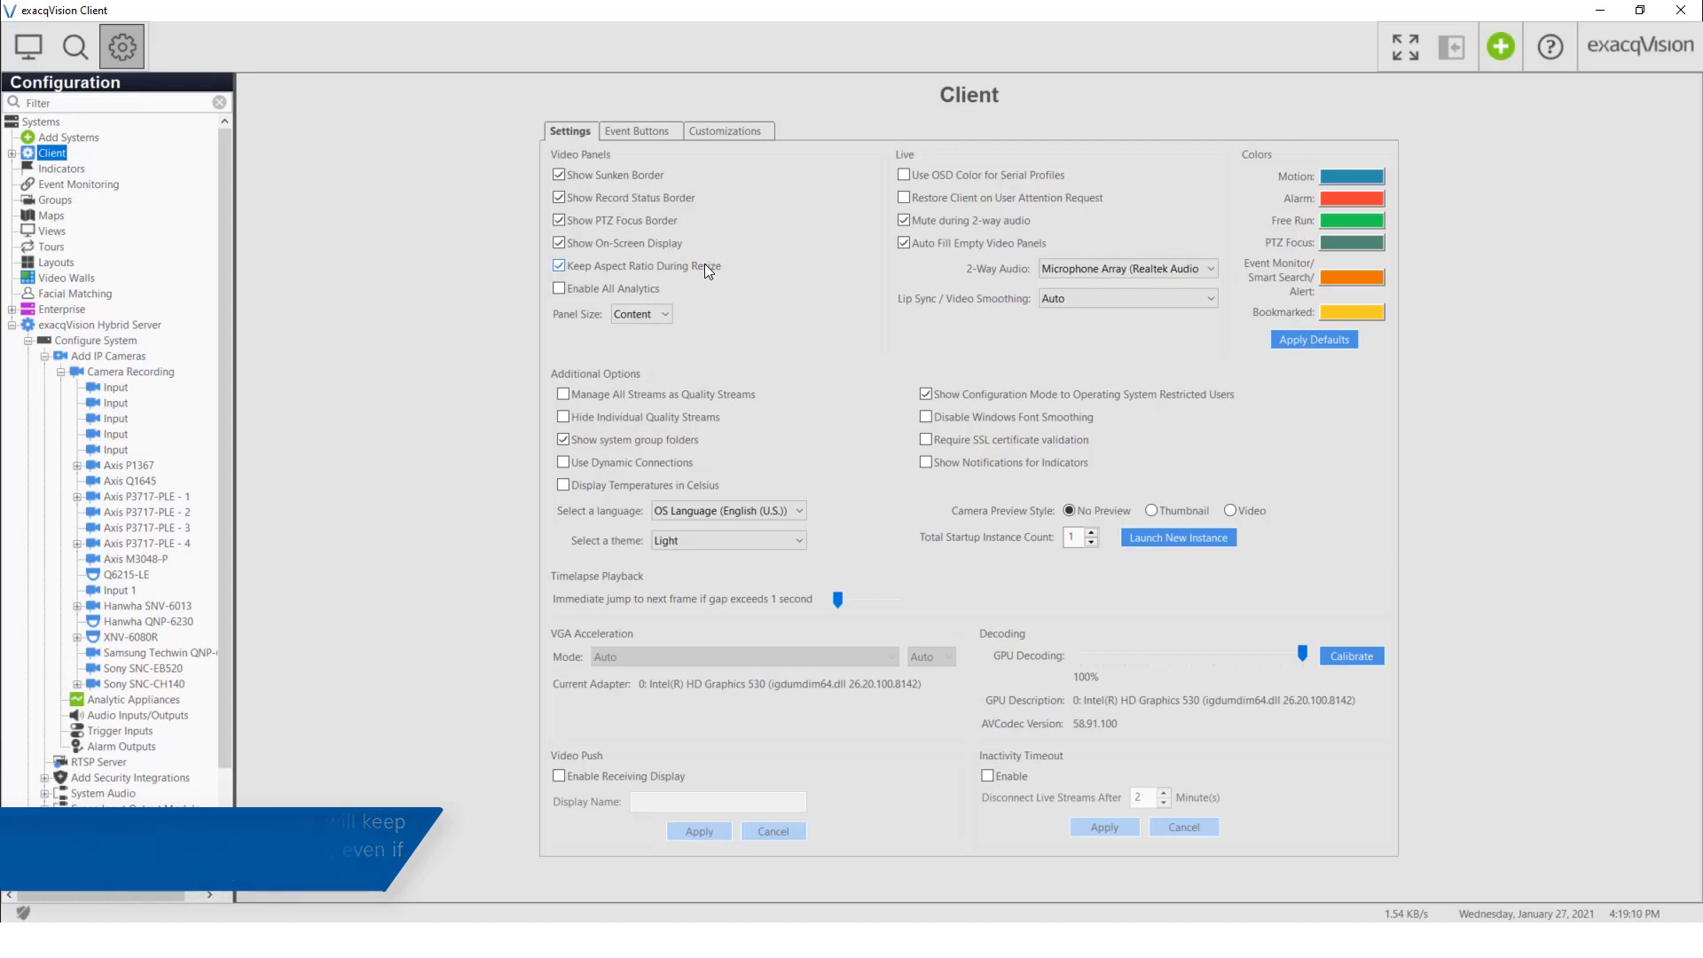
pyautogui.click(663, 315)
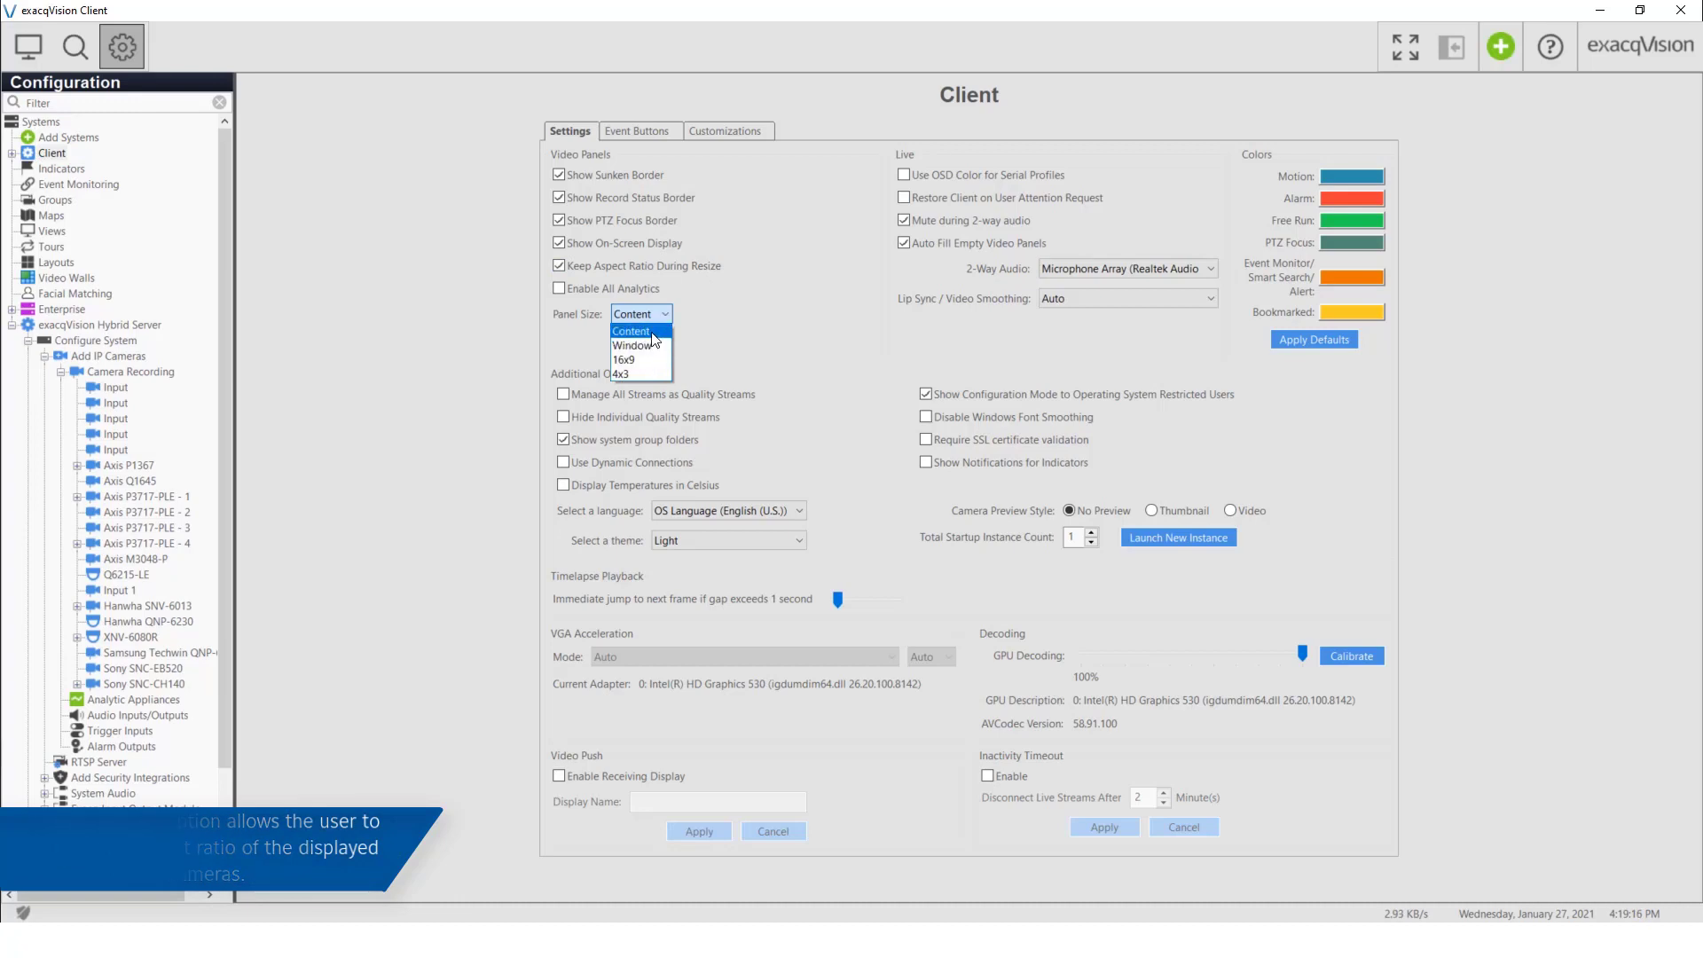
pyautogui.click(652, 332)
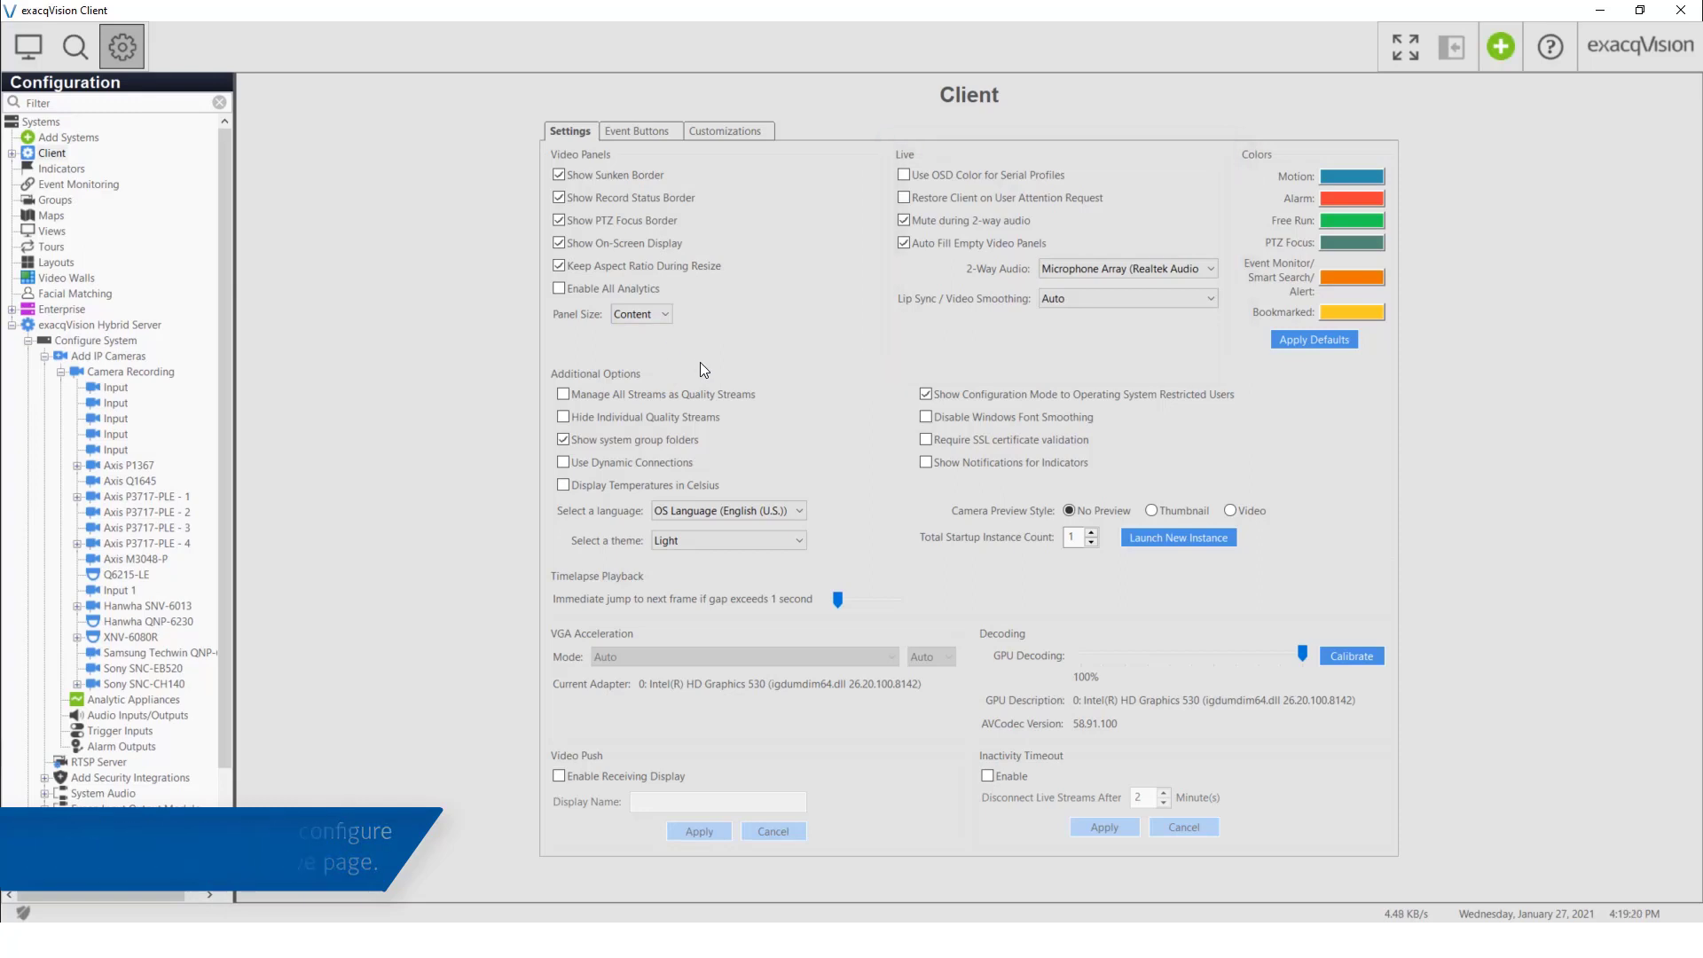
pyautogui.click(955, 199)
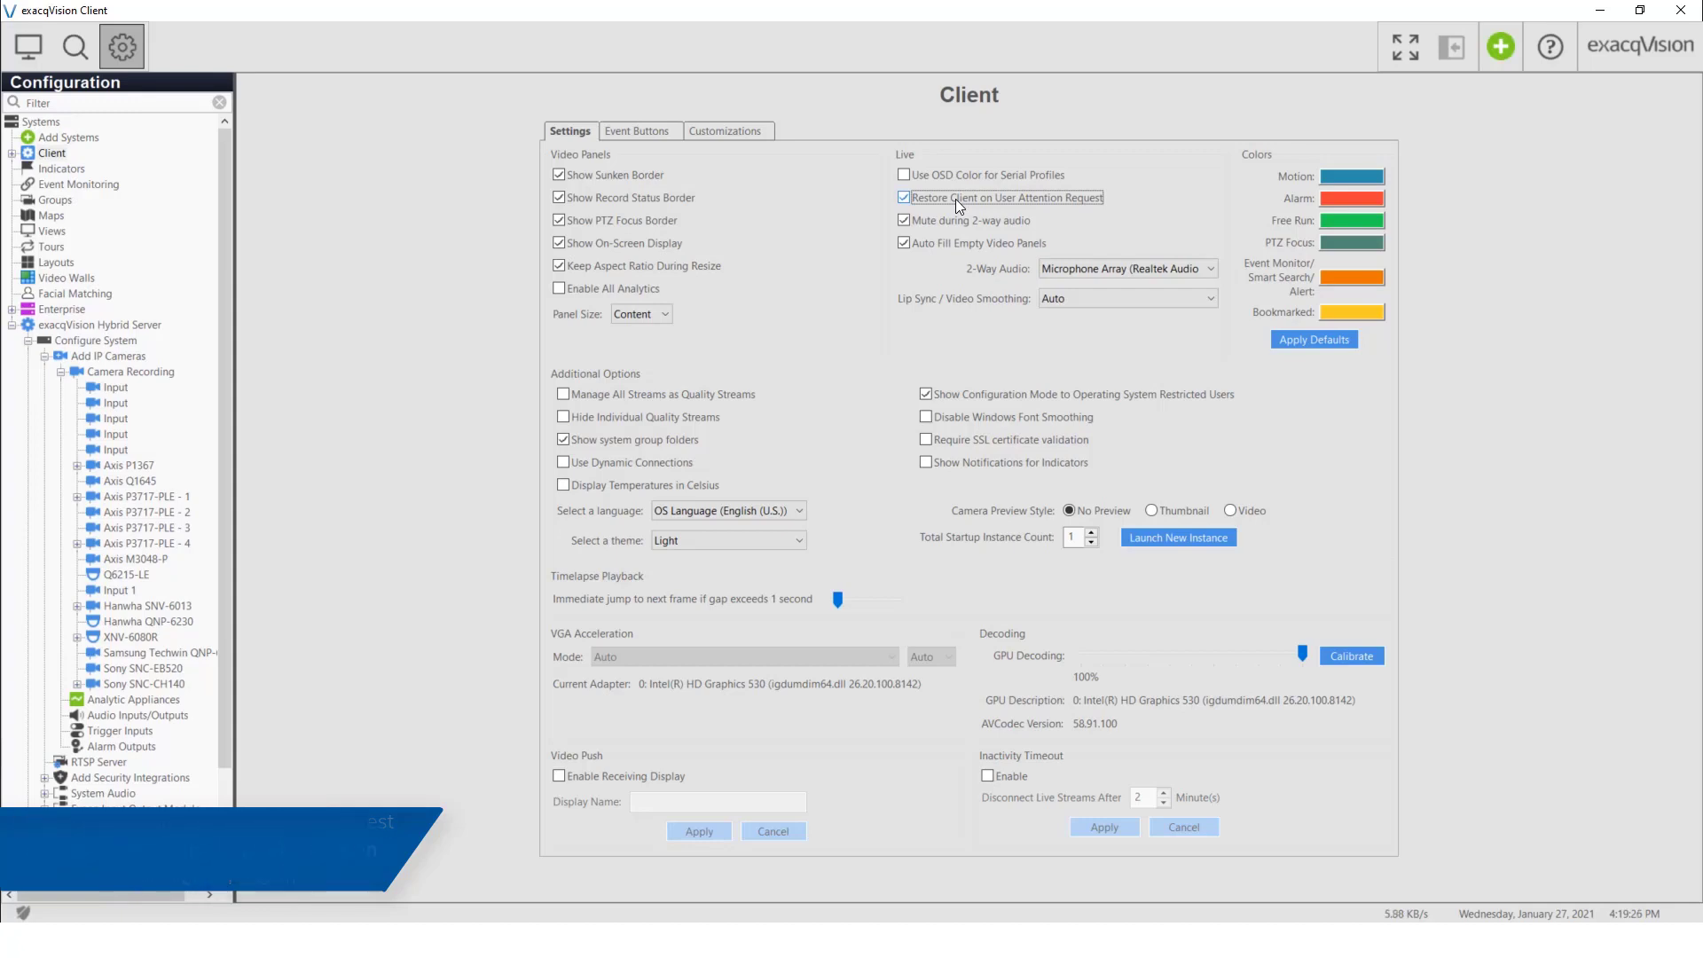
pyautogui.click(963, 199)
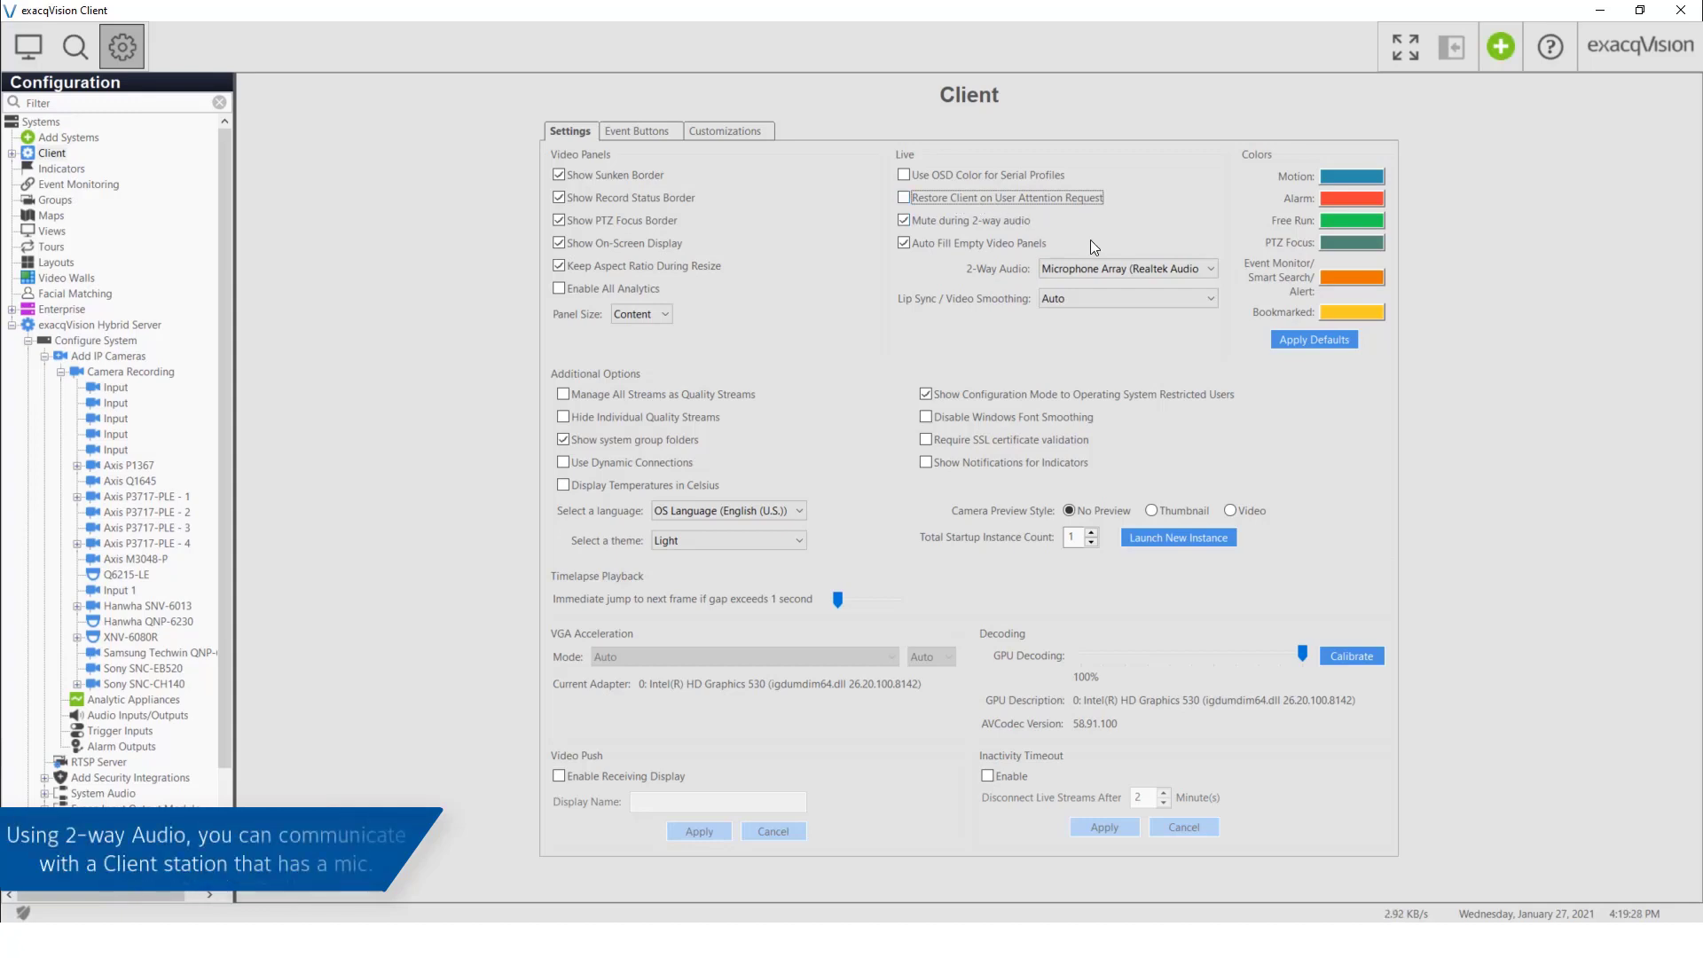
pyautogui.click(1195, 264)
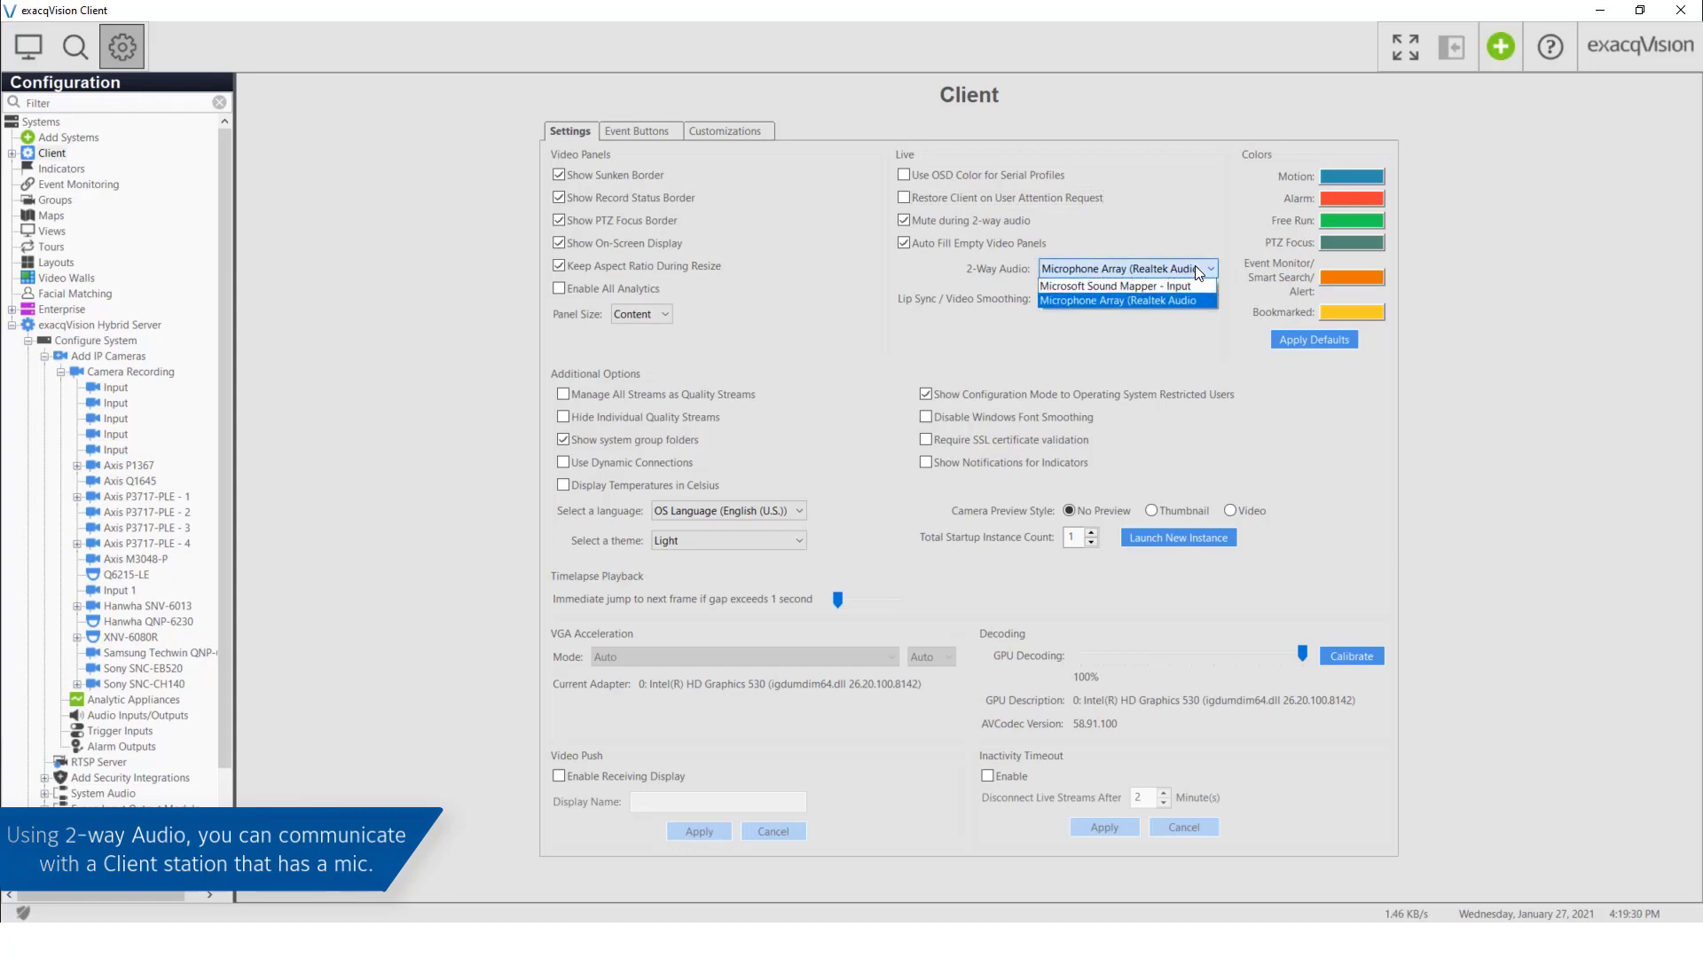
pyautogui.click(1194, 264)
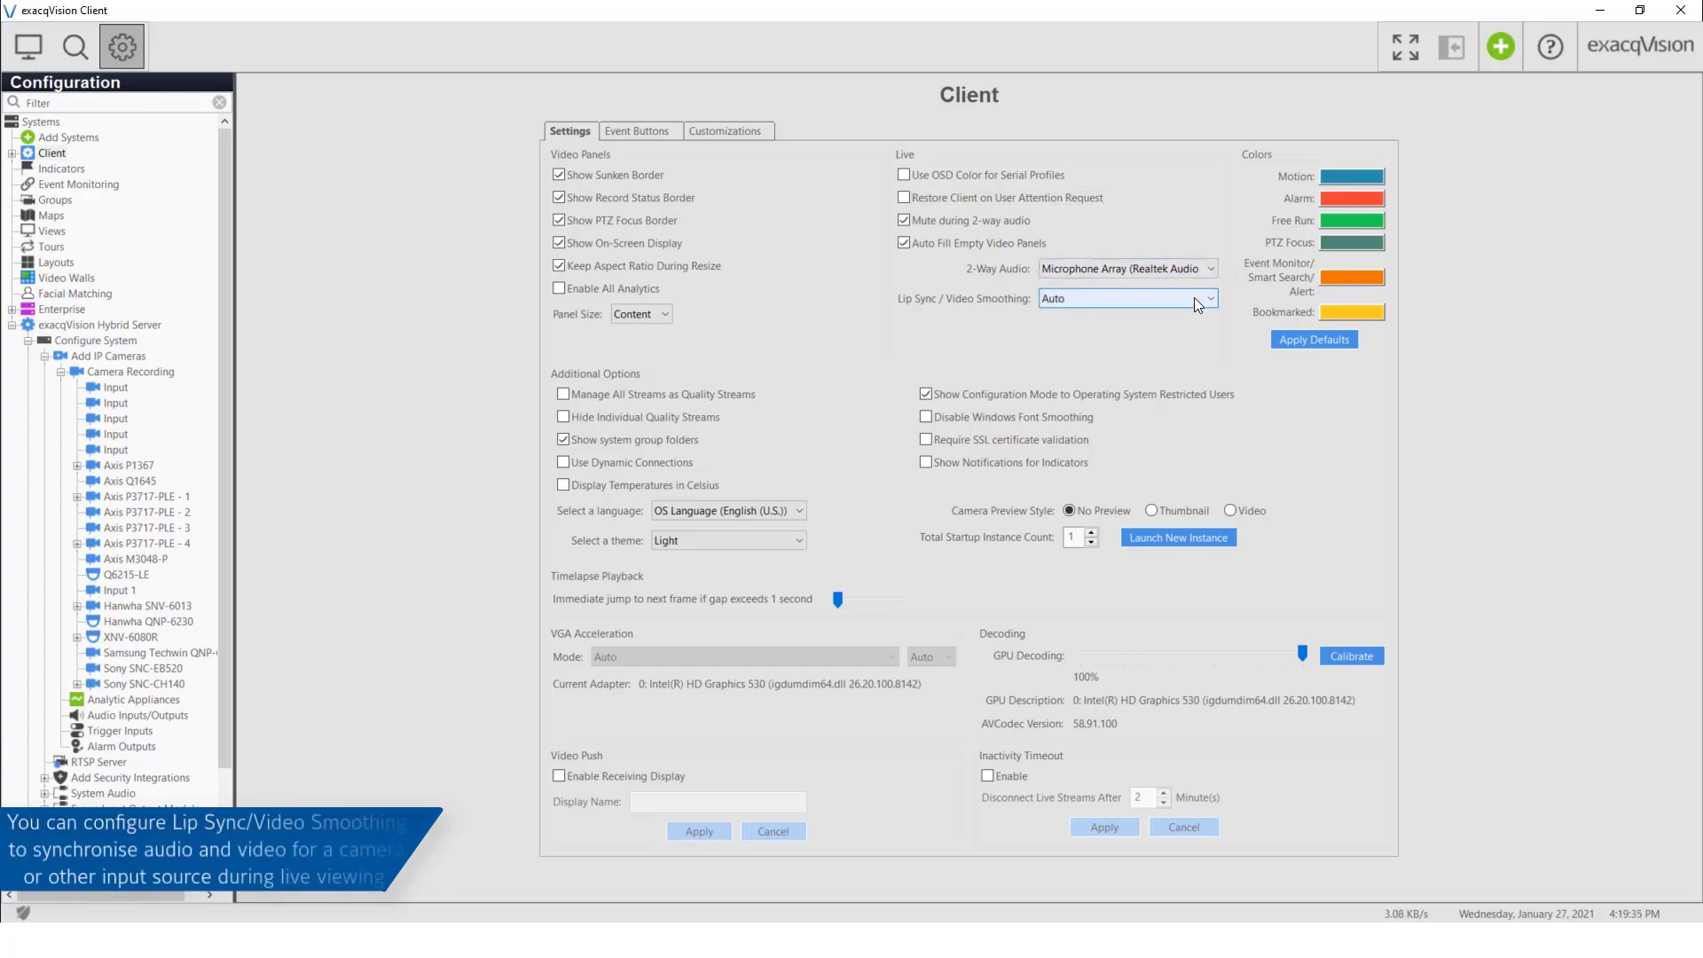
pyautogui.click(1194, 298)
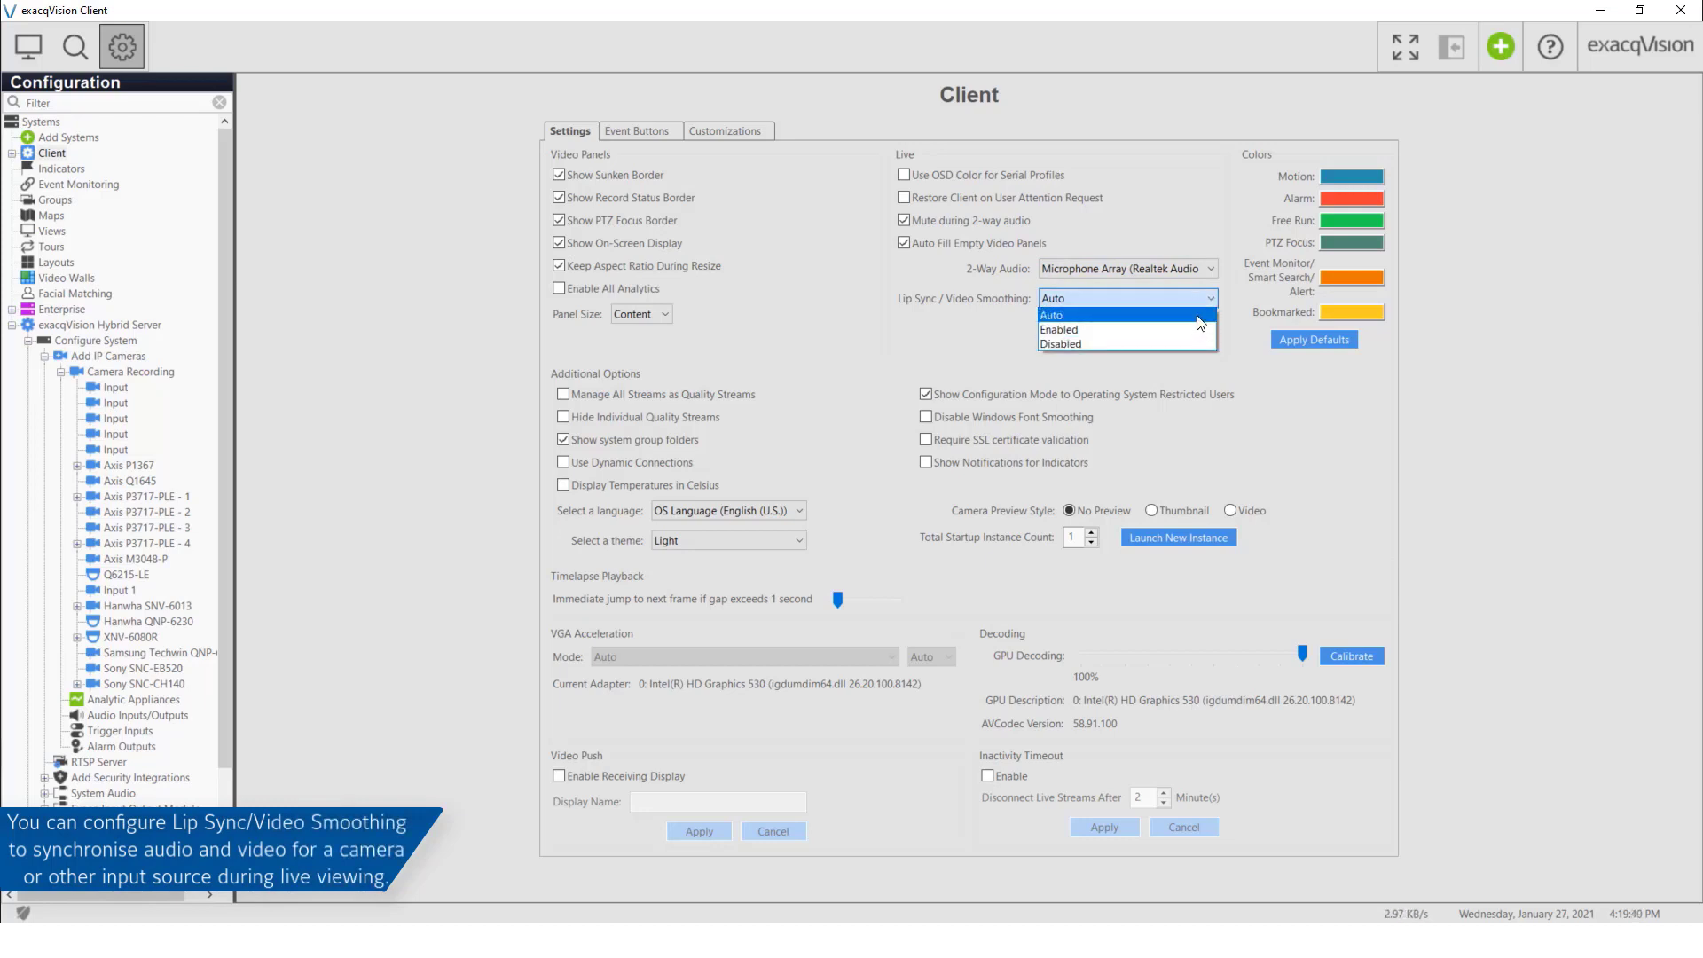
pyautogui.click(1196, 317)
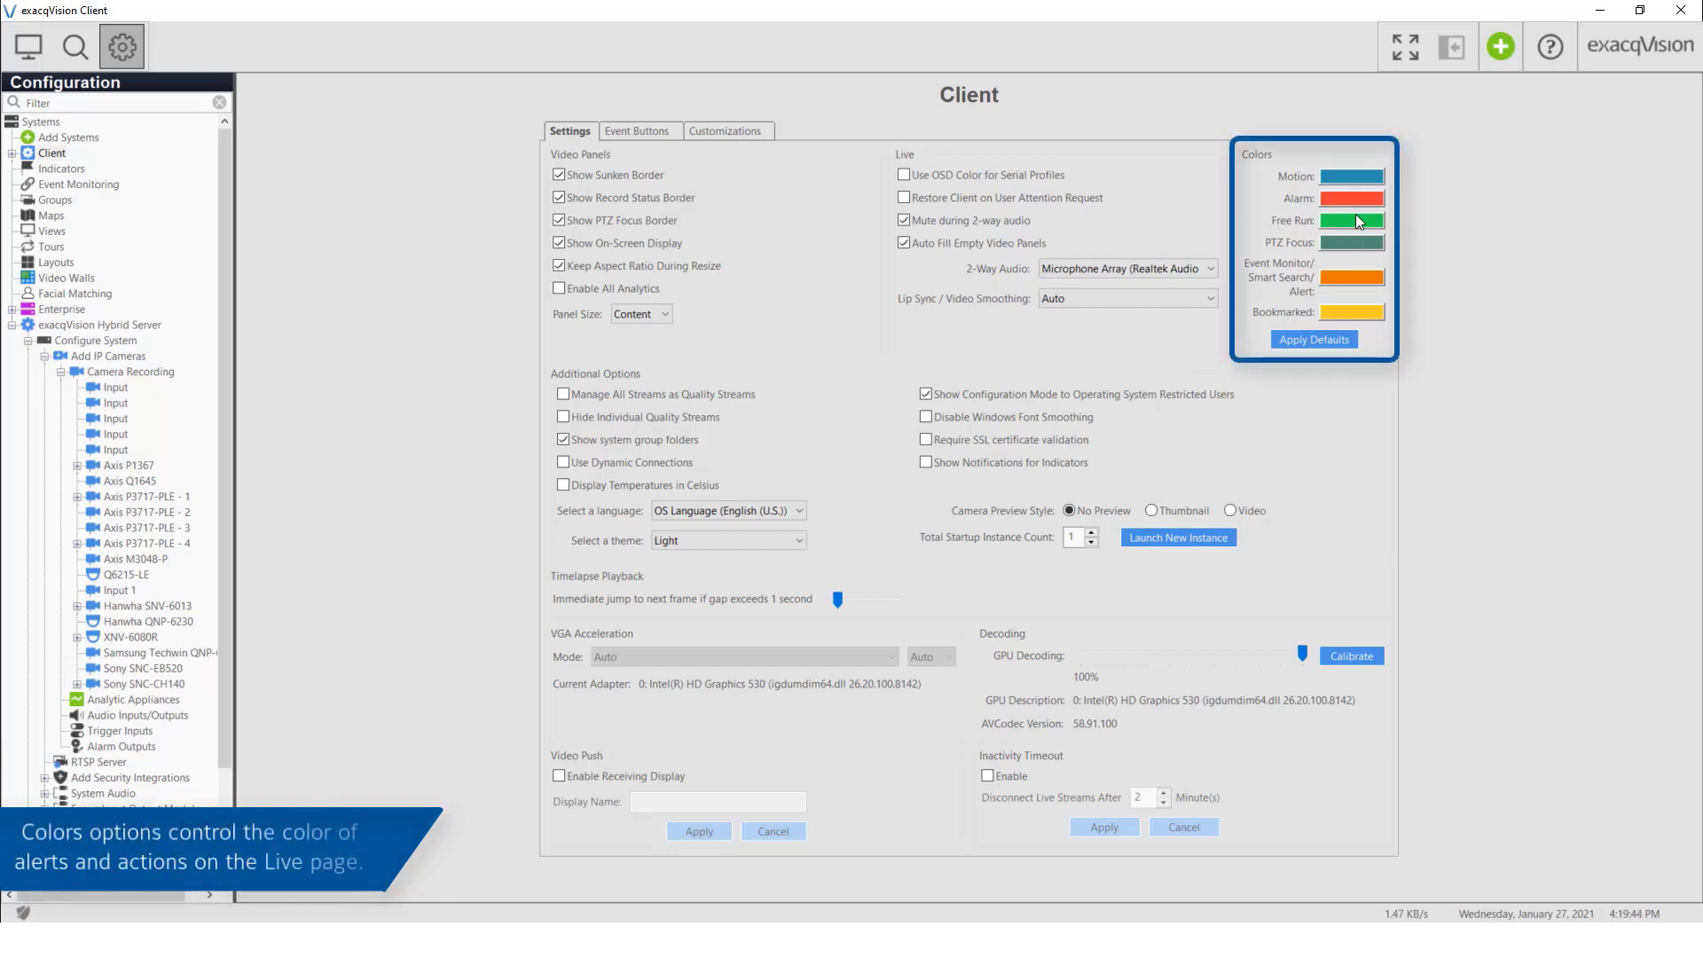
pyautogui.click(1364, 178)
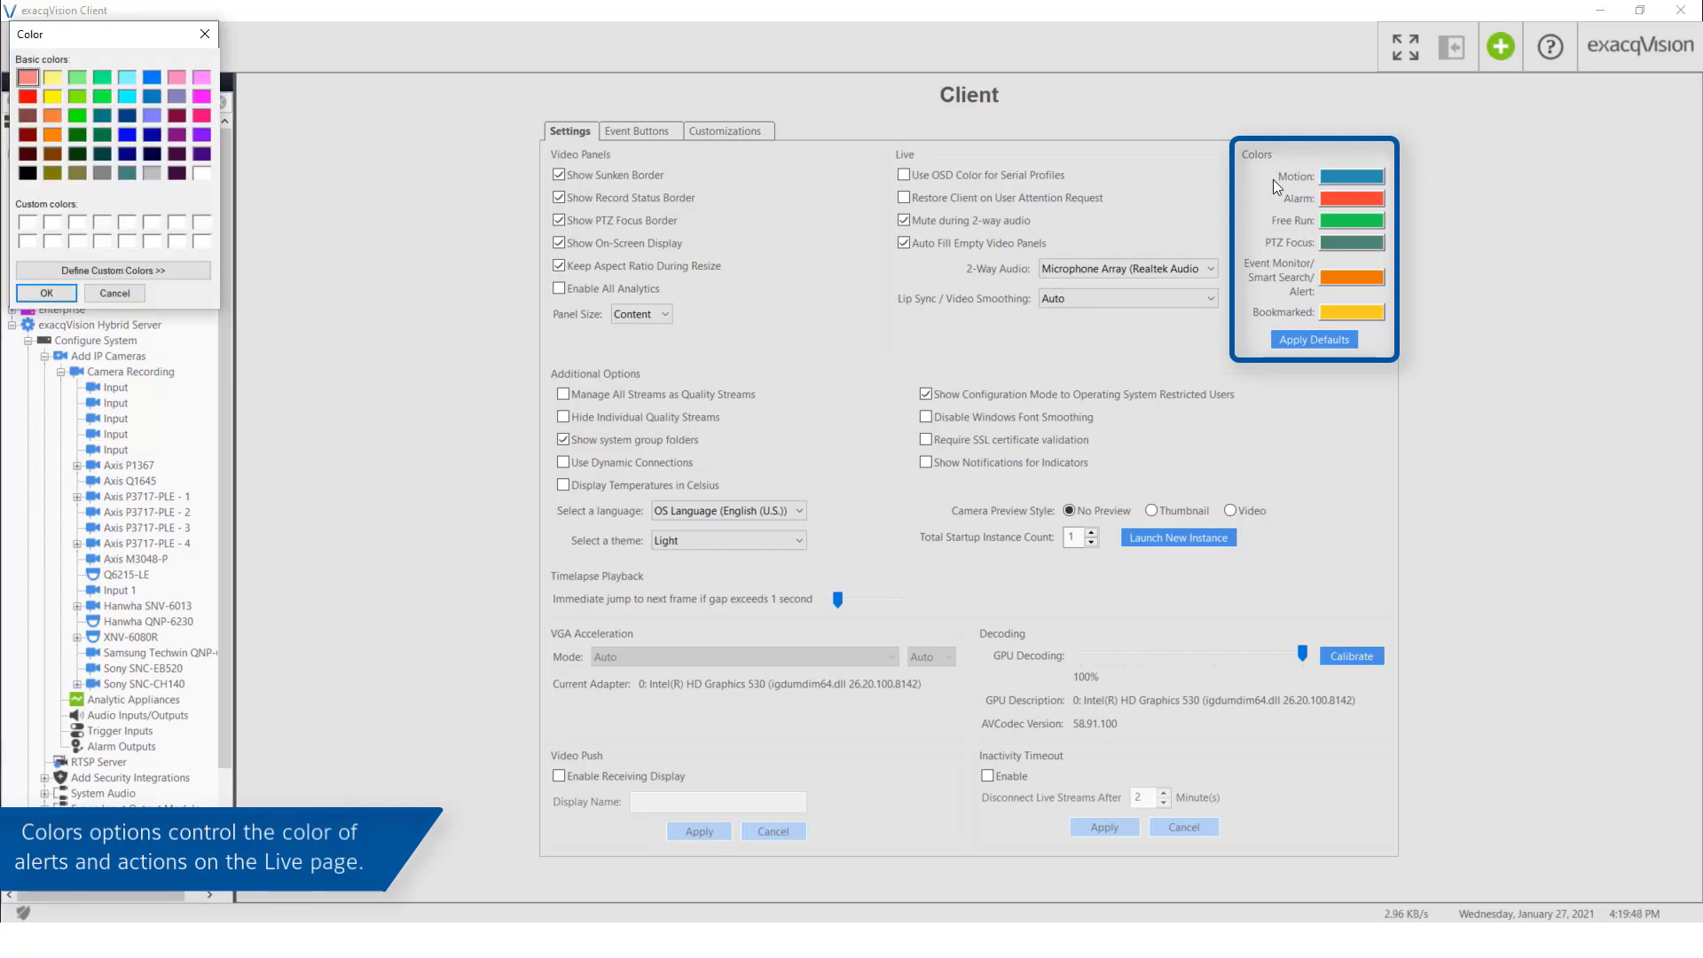
pyautogui.click(153, 116)
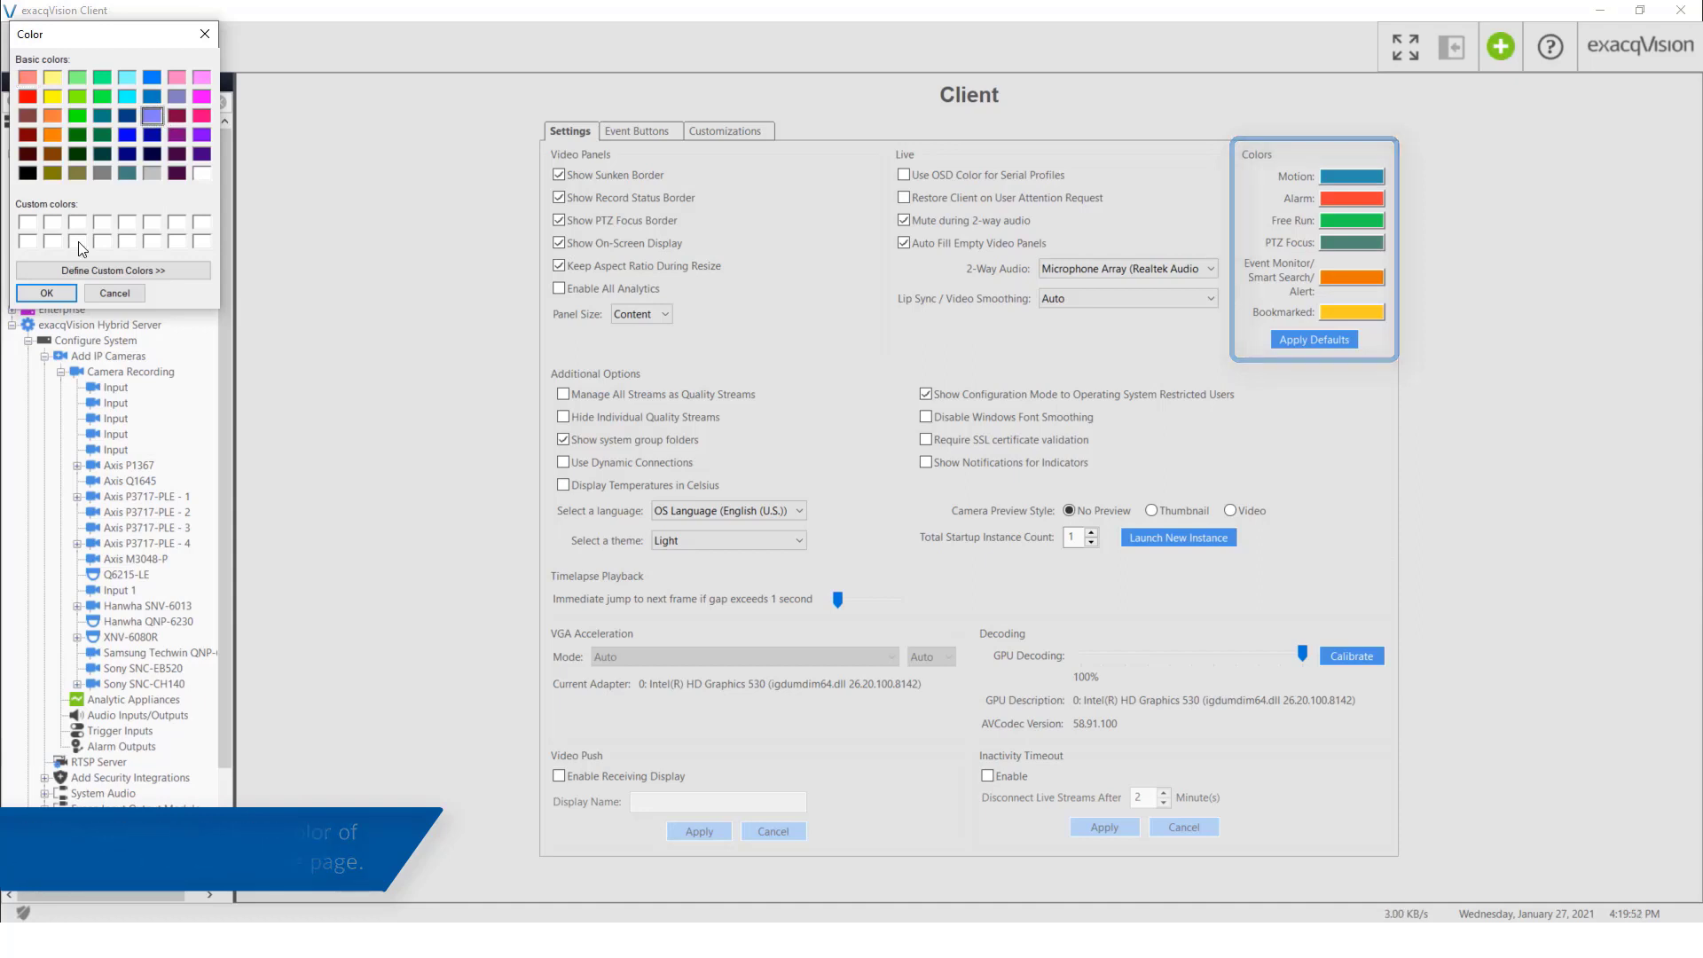
pyautogui.click(56, 289)
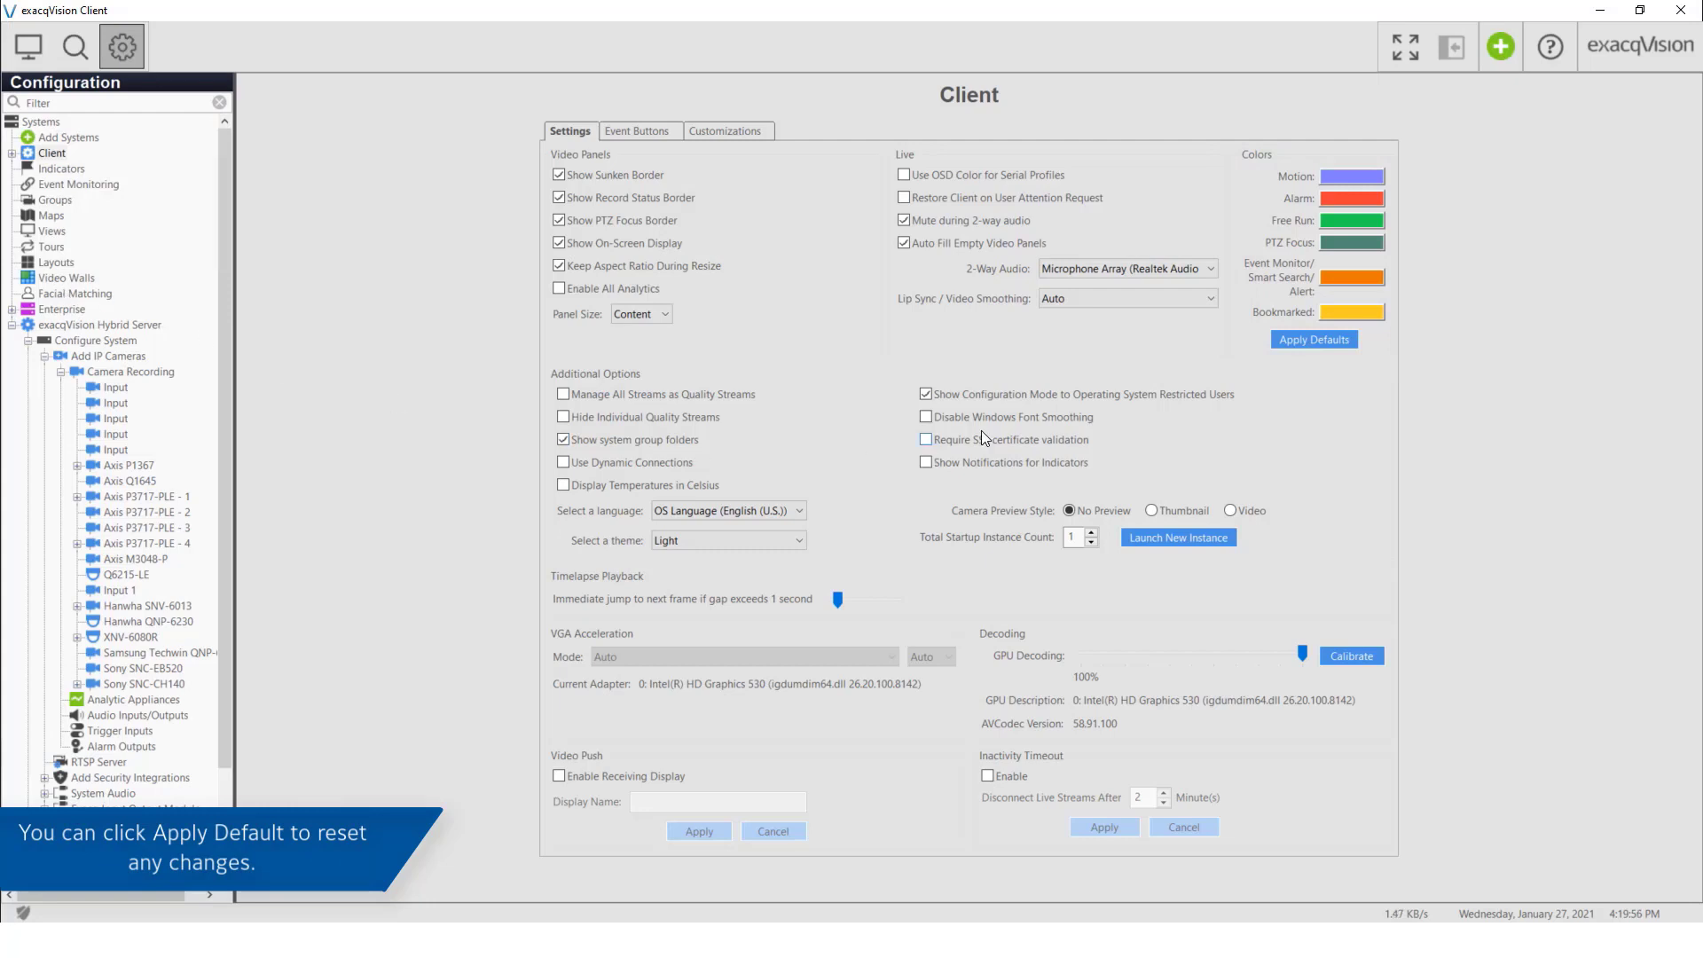
pyautogui.click(1325, 339)
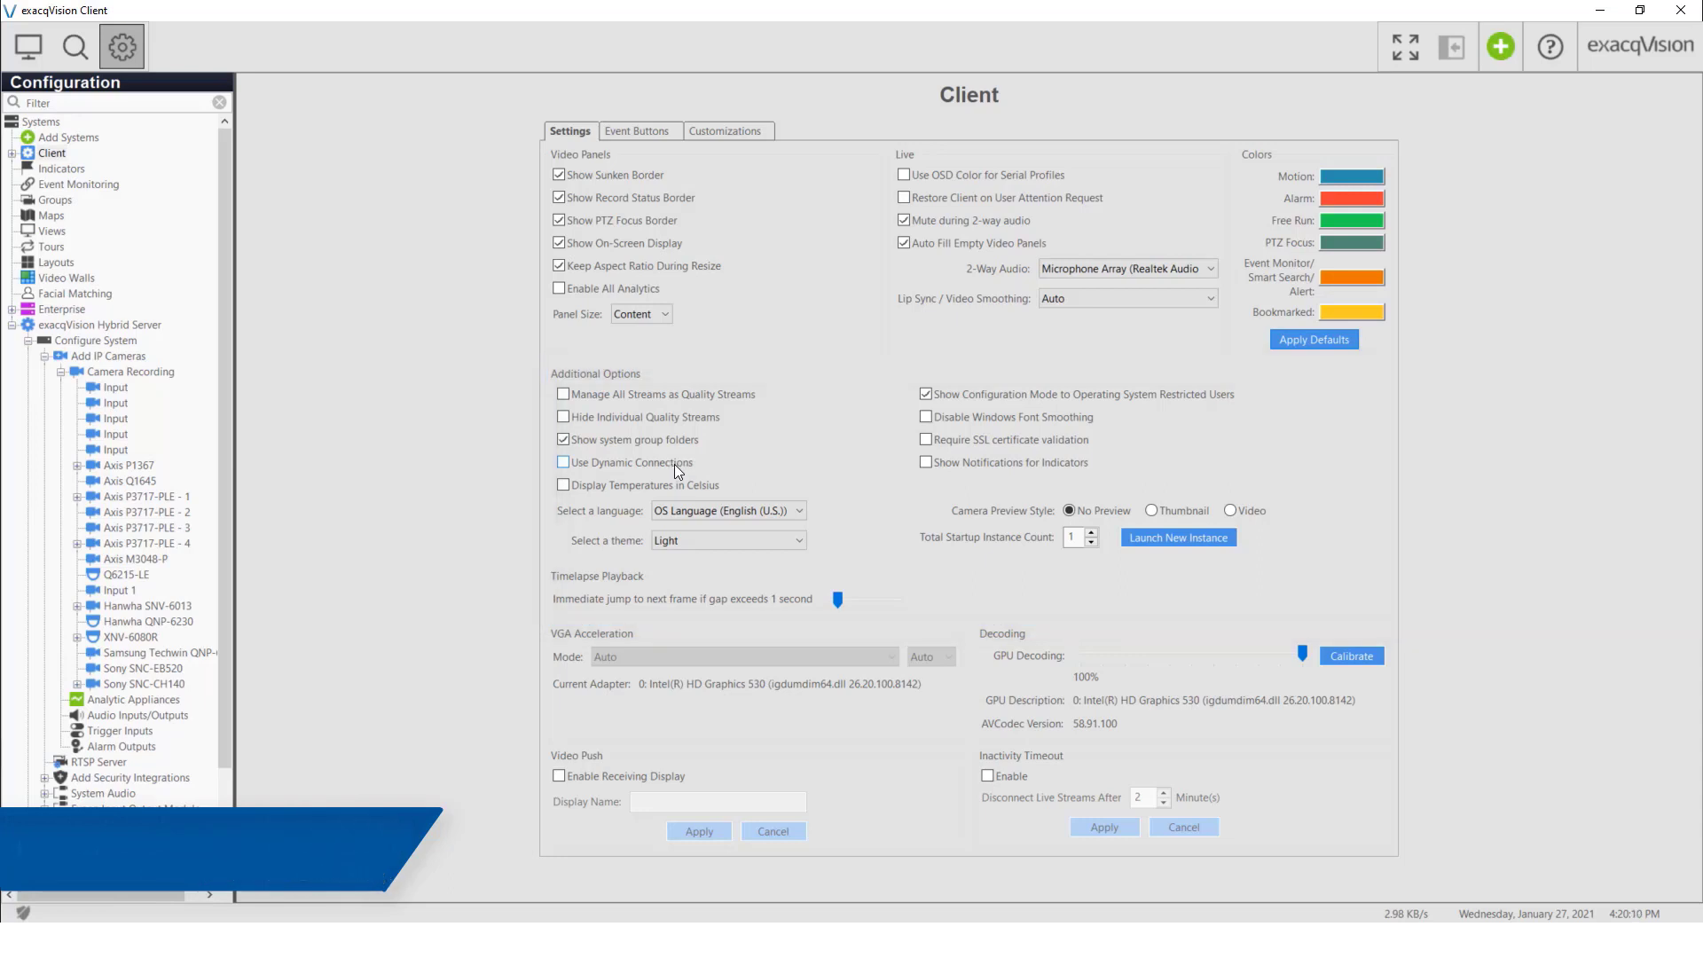
# - Keep the system language and list the Classic, Dark and Light theme options
pyautogui.click(796, 505)
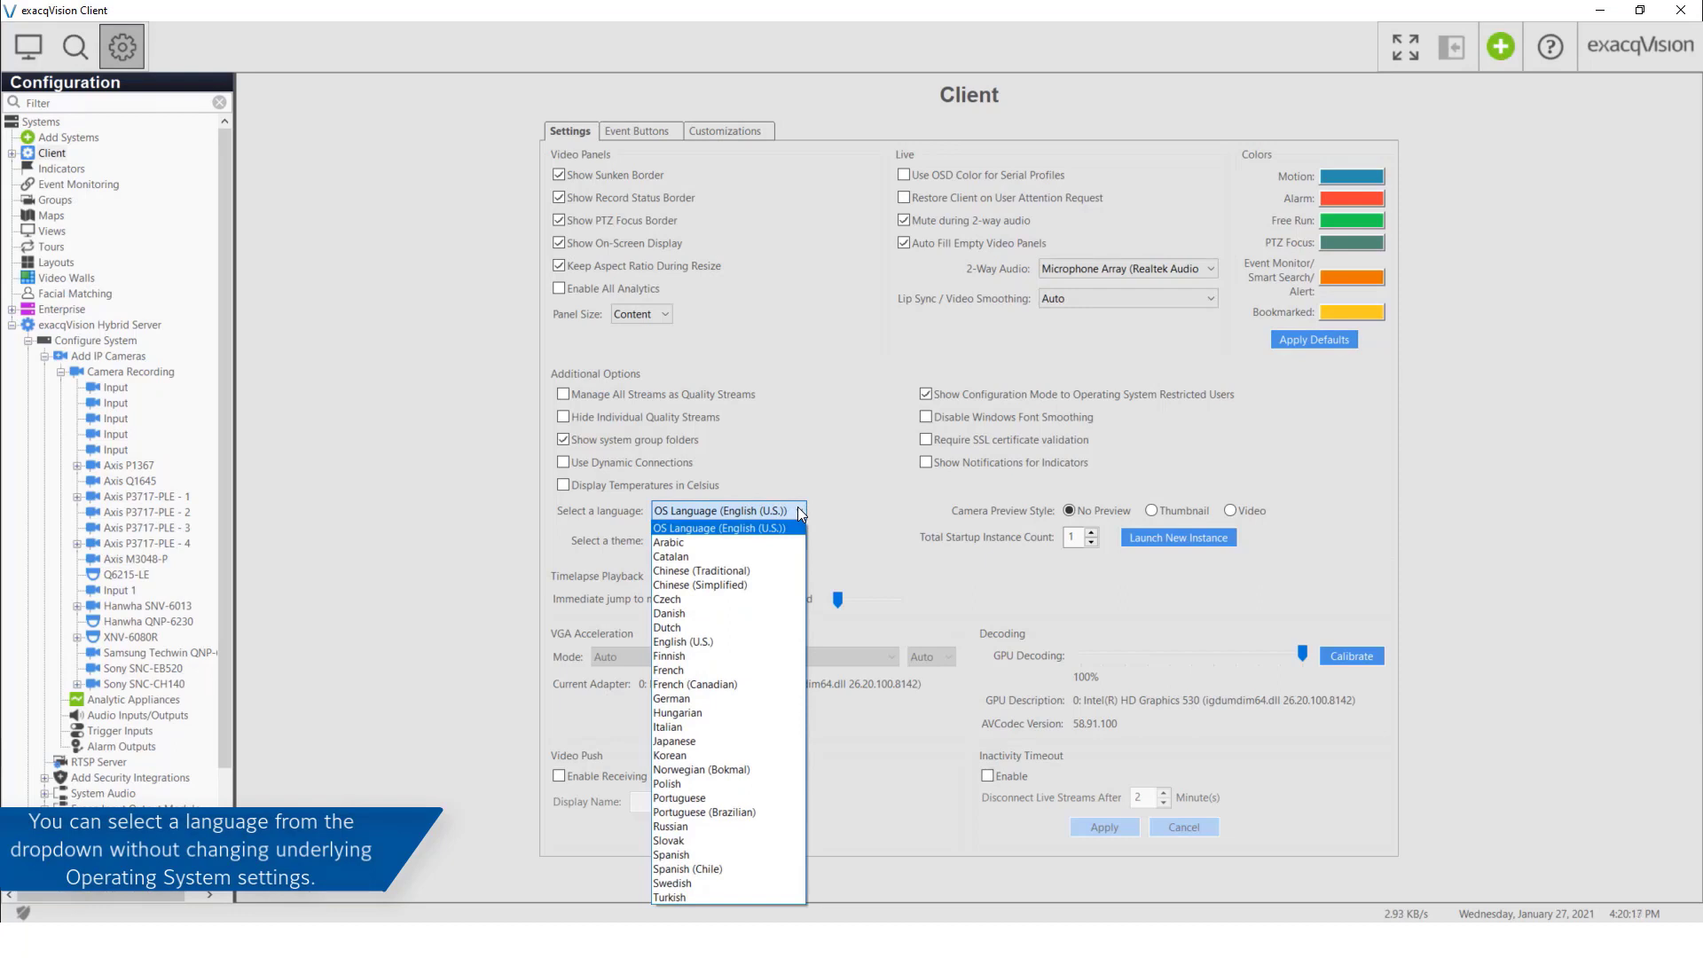
pyautogui.click(801, 513)
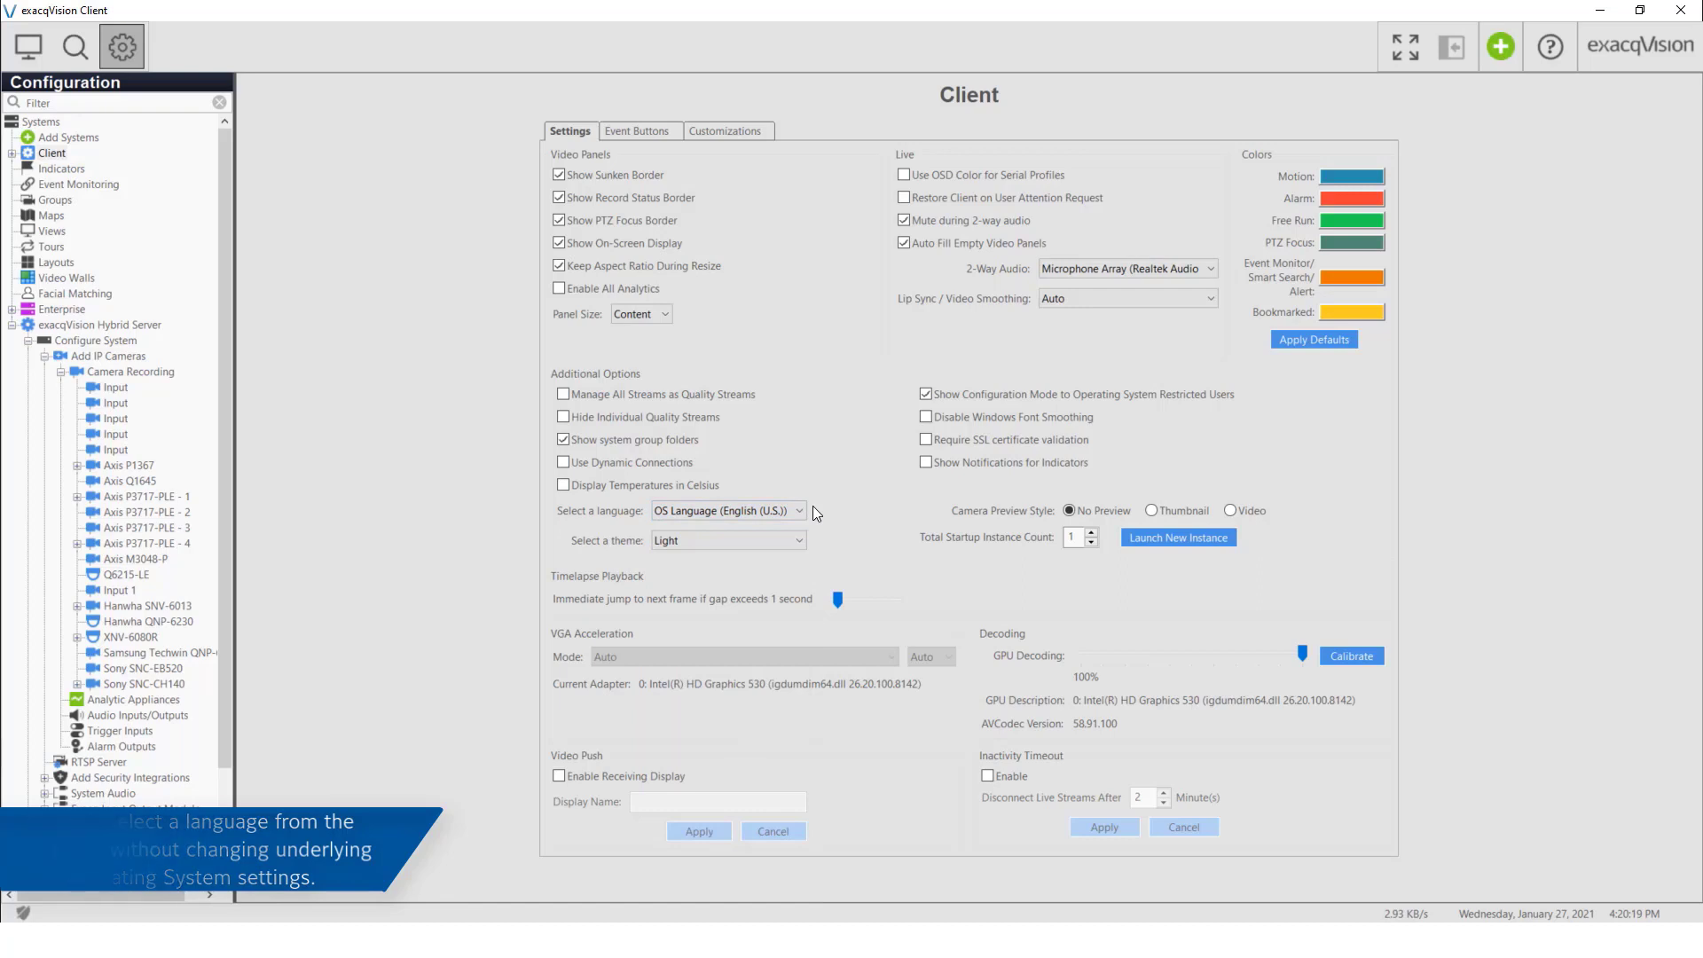
pyautogui.click(793, 539)
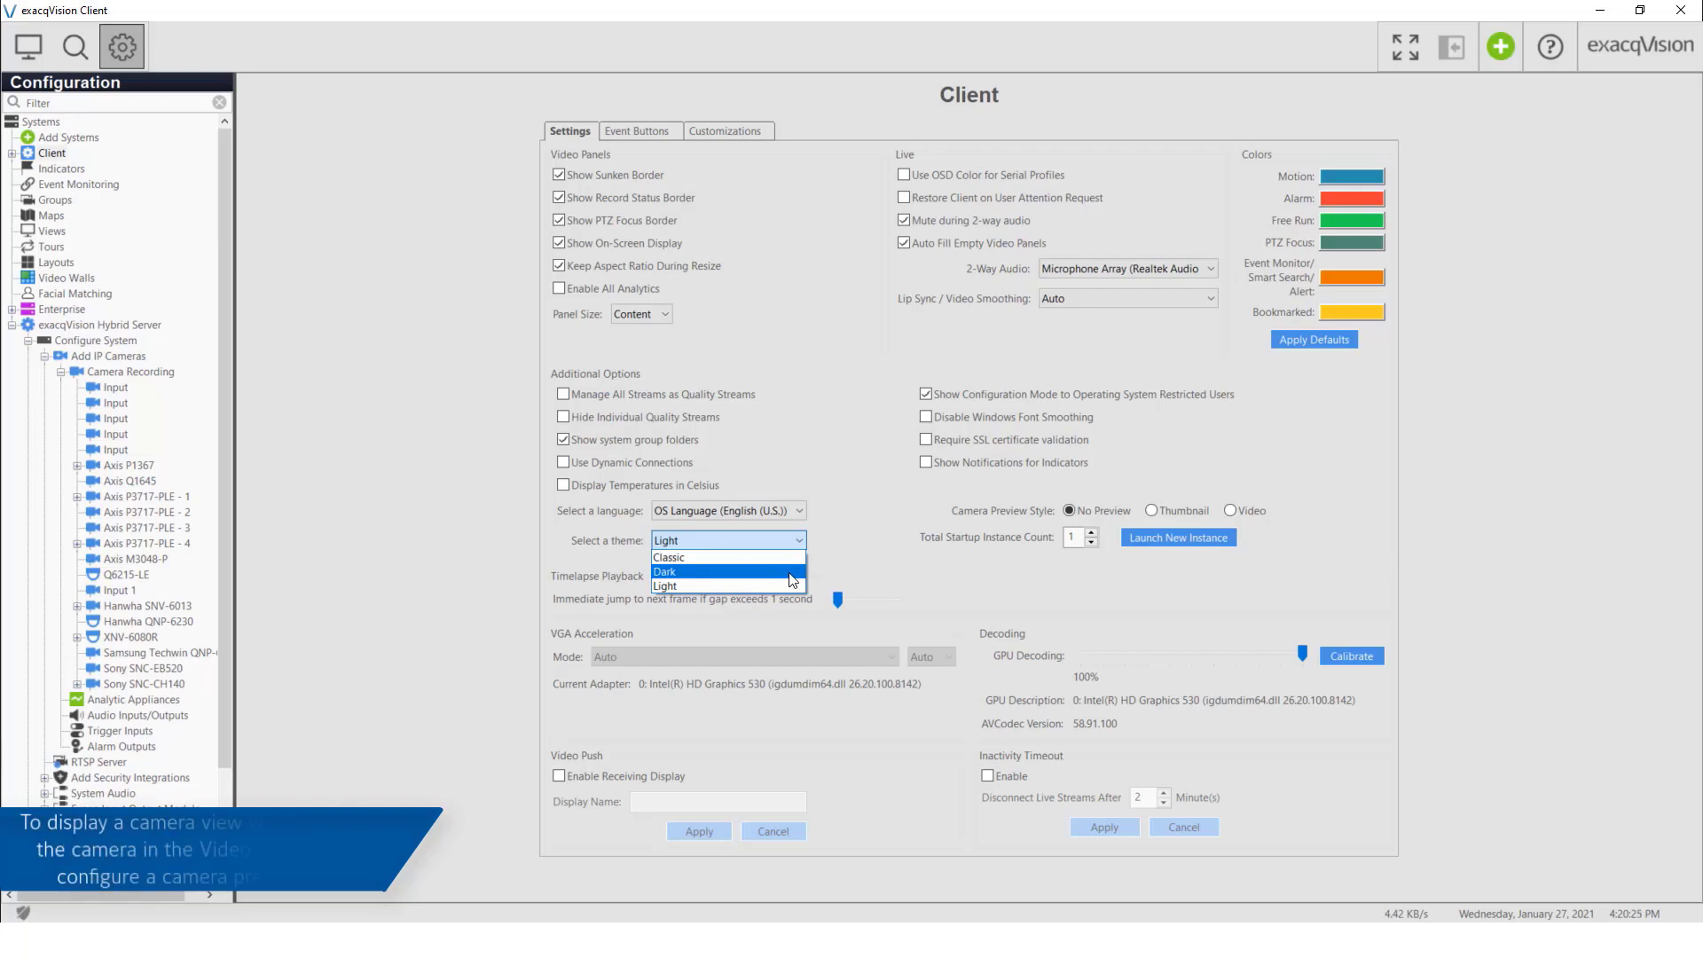
# - Keep the Light theme and leave Camera Preview Style on No Preview after trying Thumbnail
pyautogui.click(835, 565)
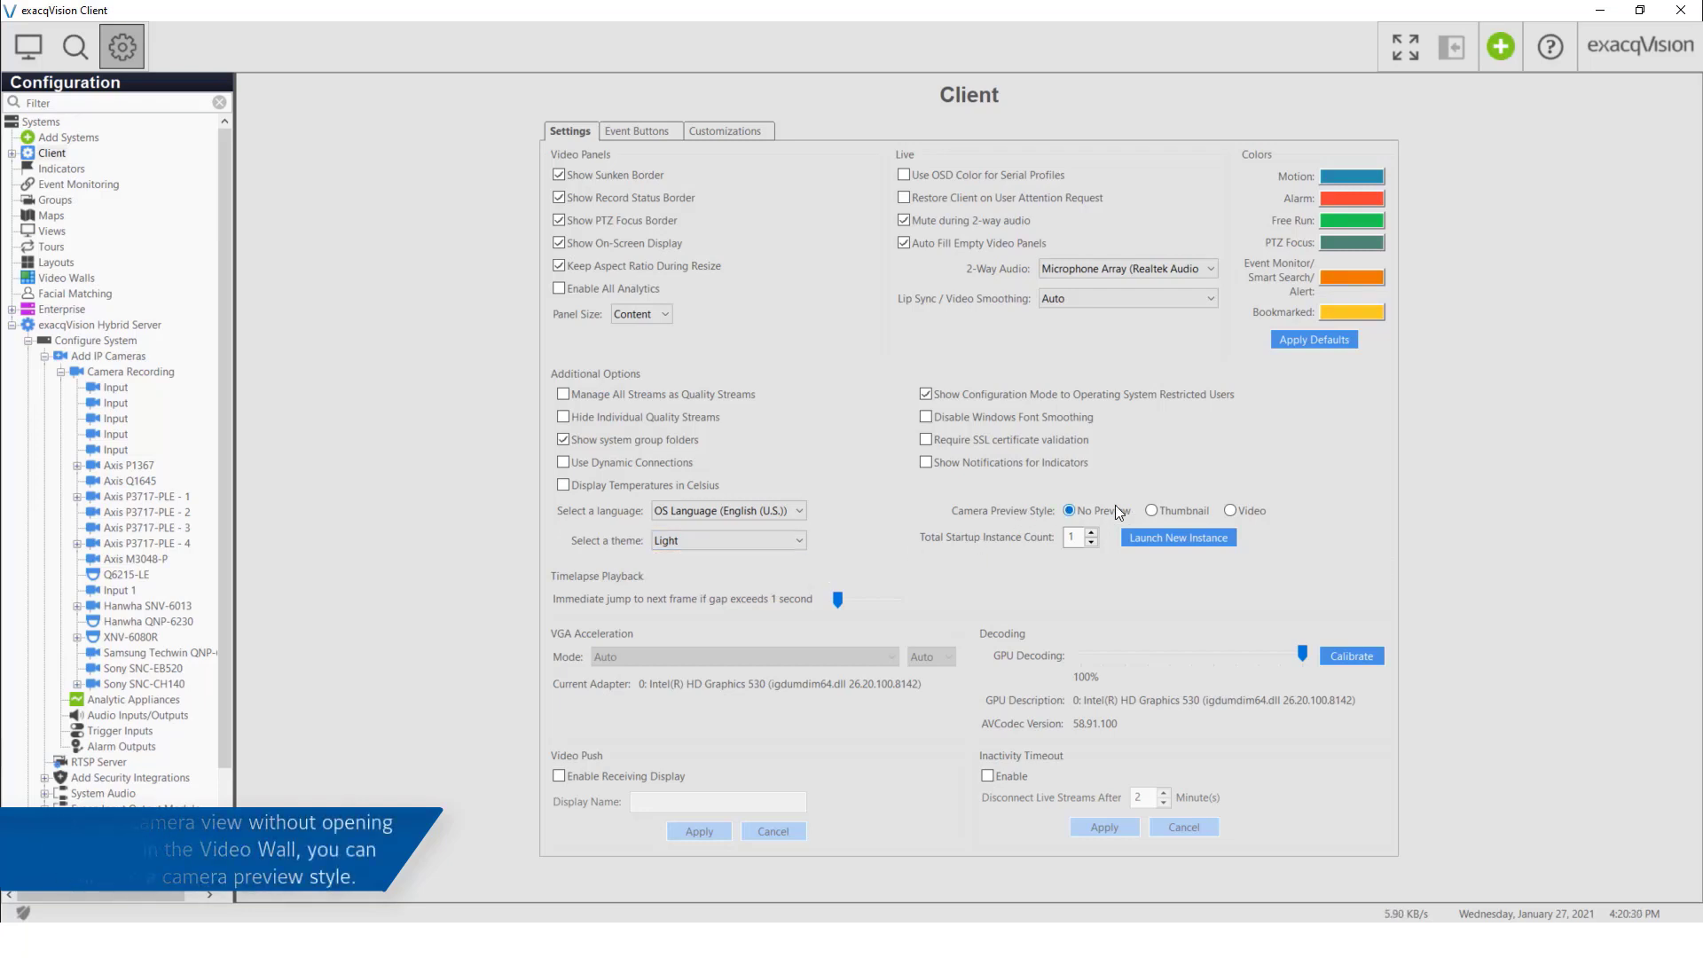
pyautogui.click(1197, 510)
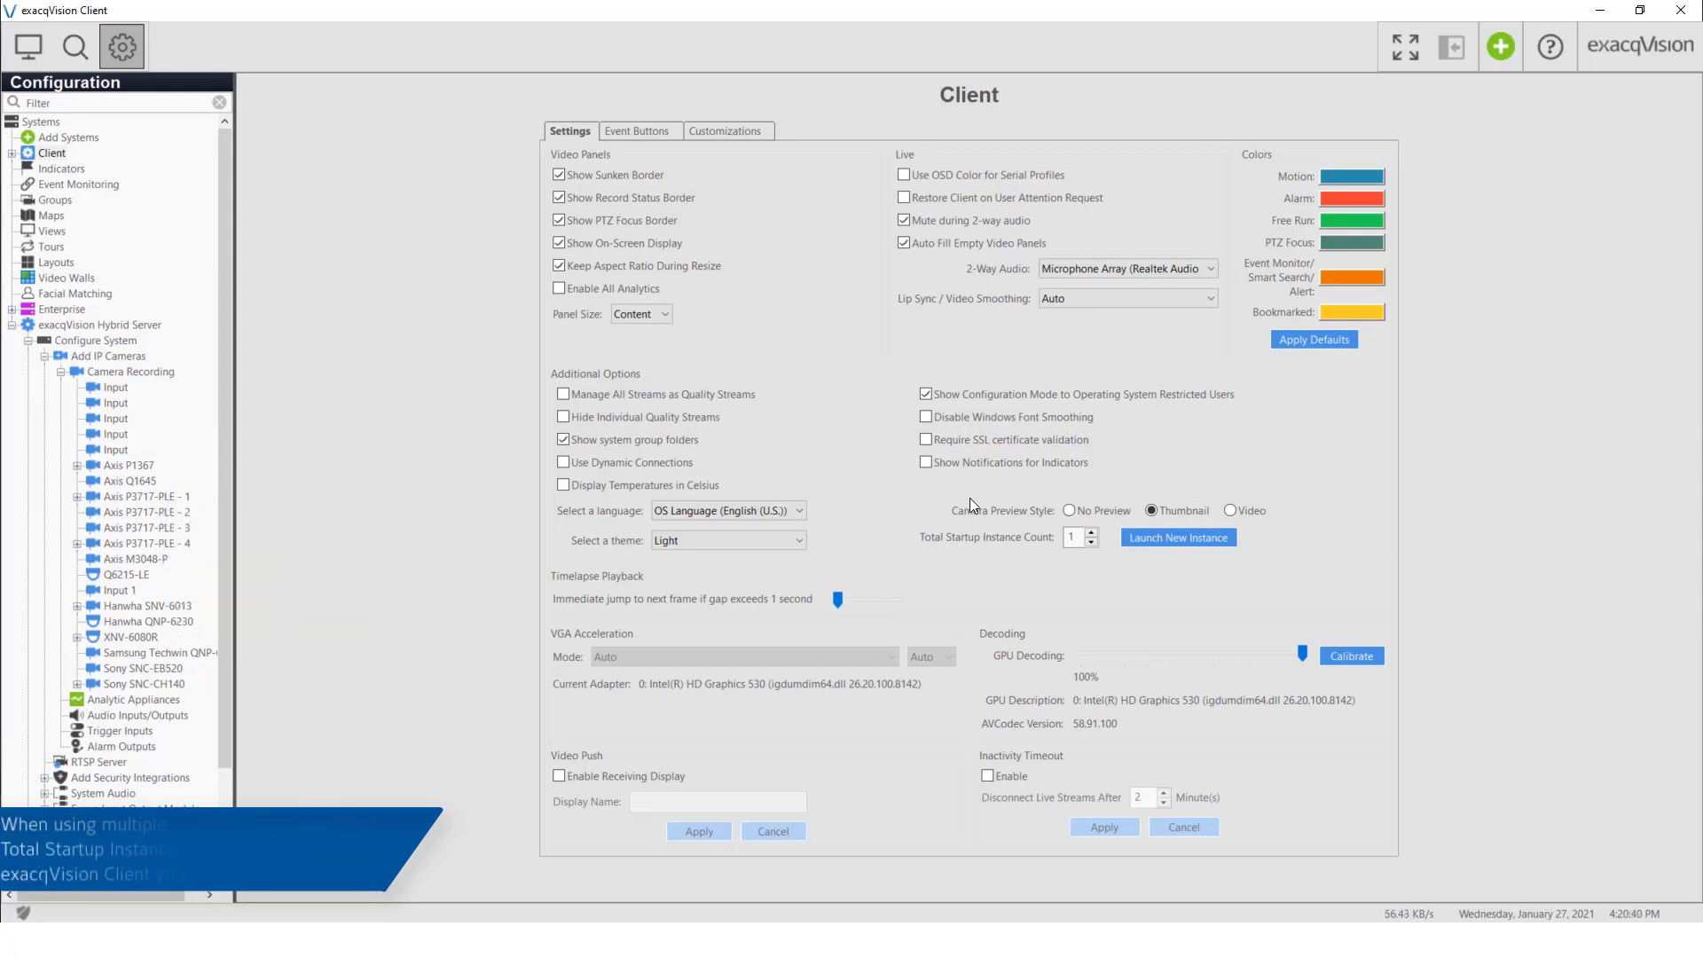
pyautogui.click(1070, 511)
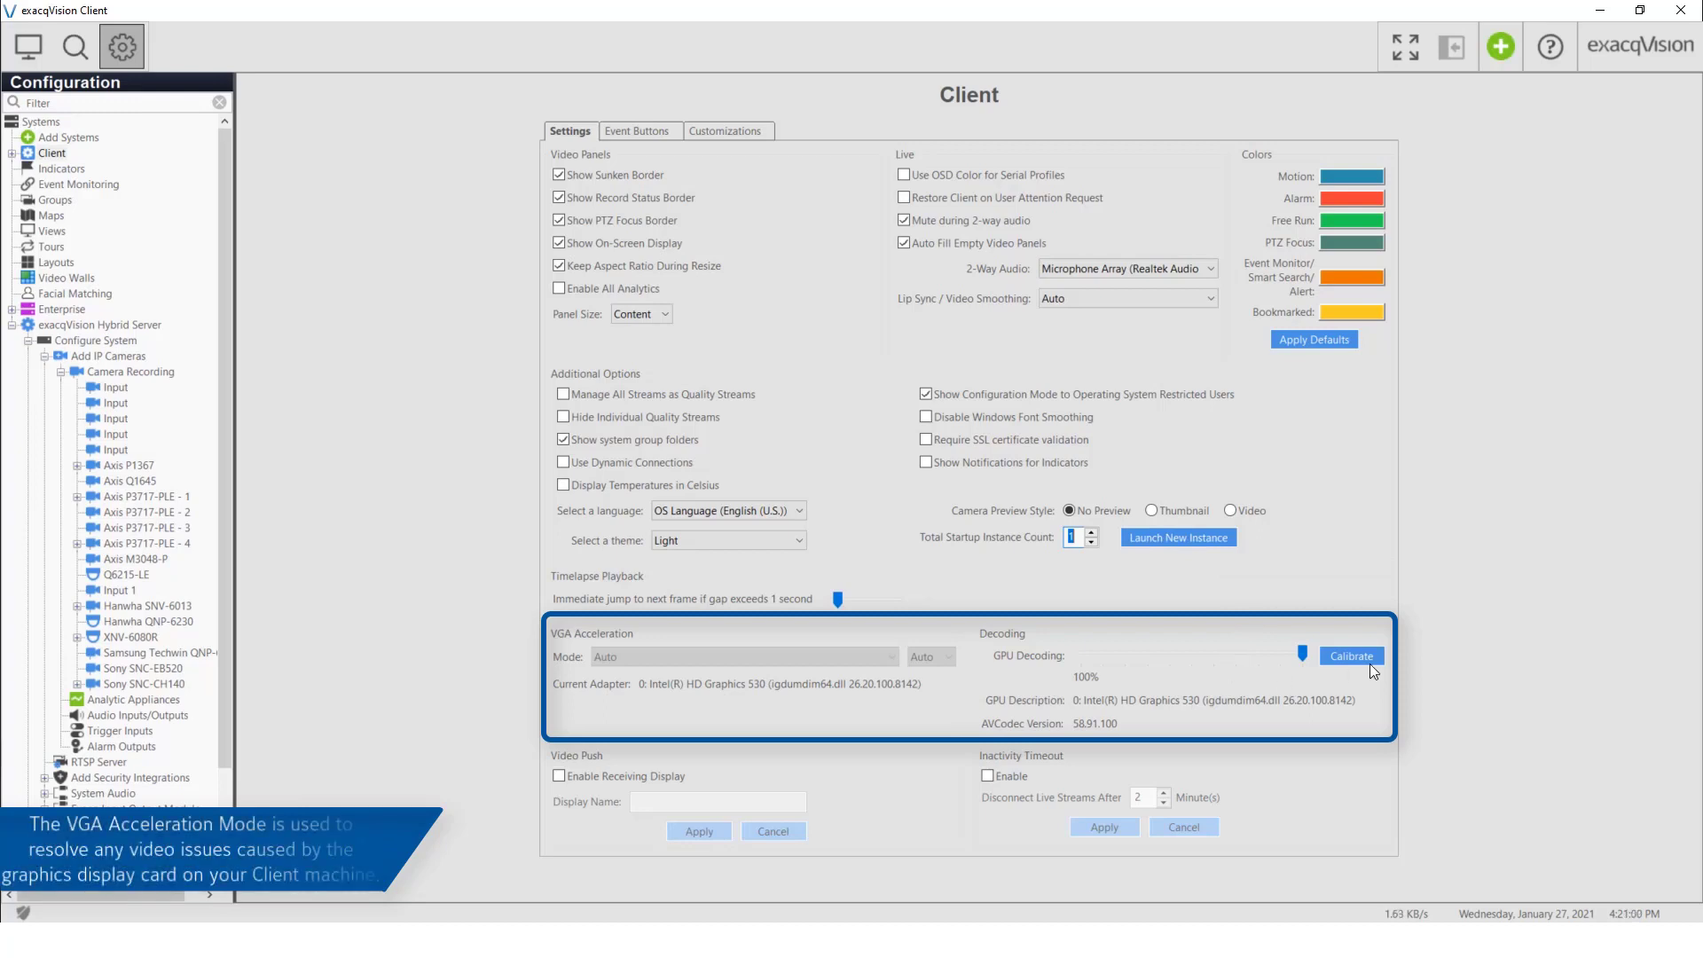
# - Set GPU Decoding to Disabled and keep the acceleration mode on Auto
pyautogui.moveTo(1203, 652); pyautogui.dragTo(1062, 653)
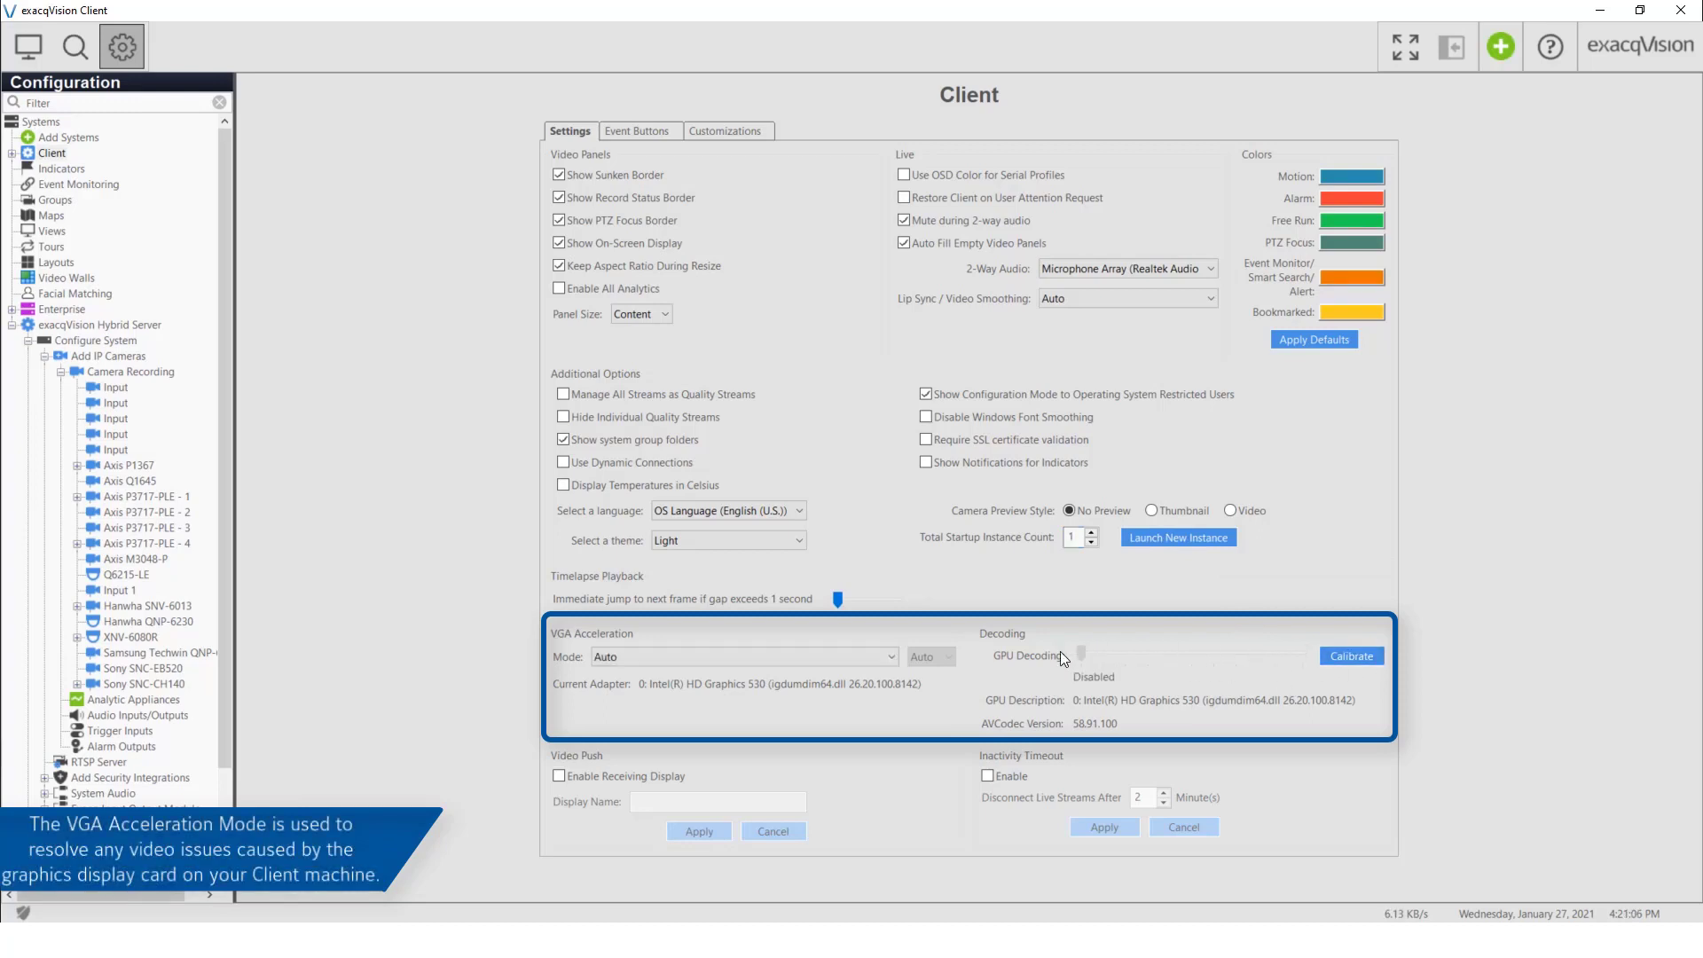
pyautogui.click(892, 657)
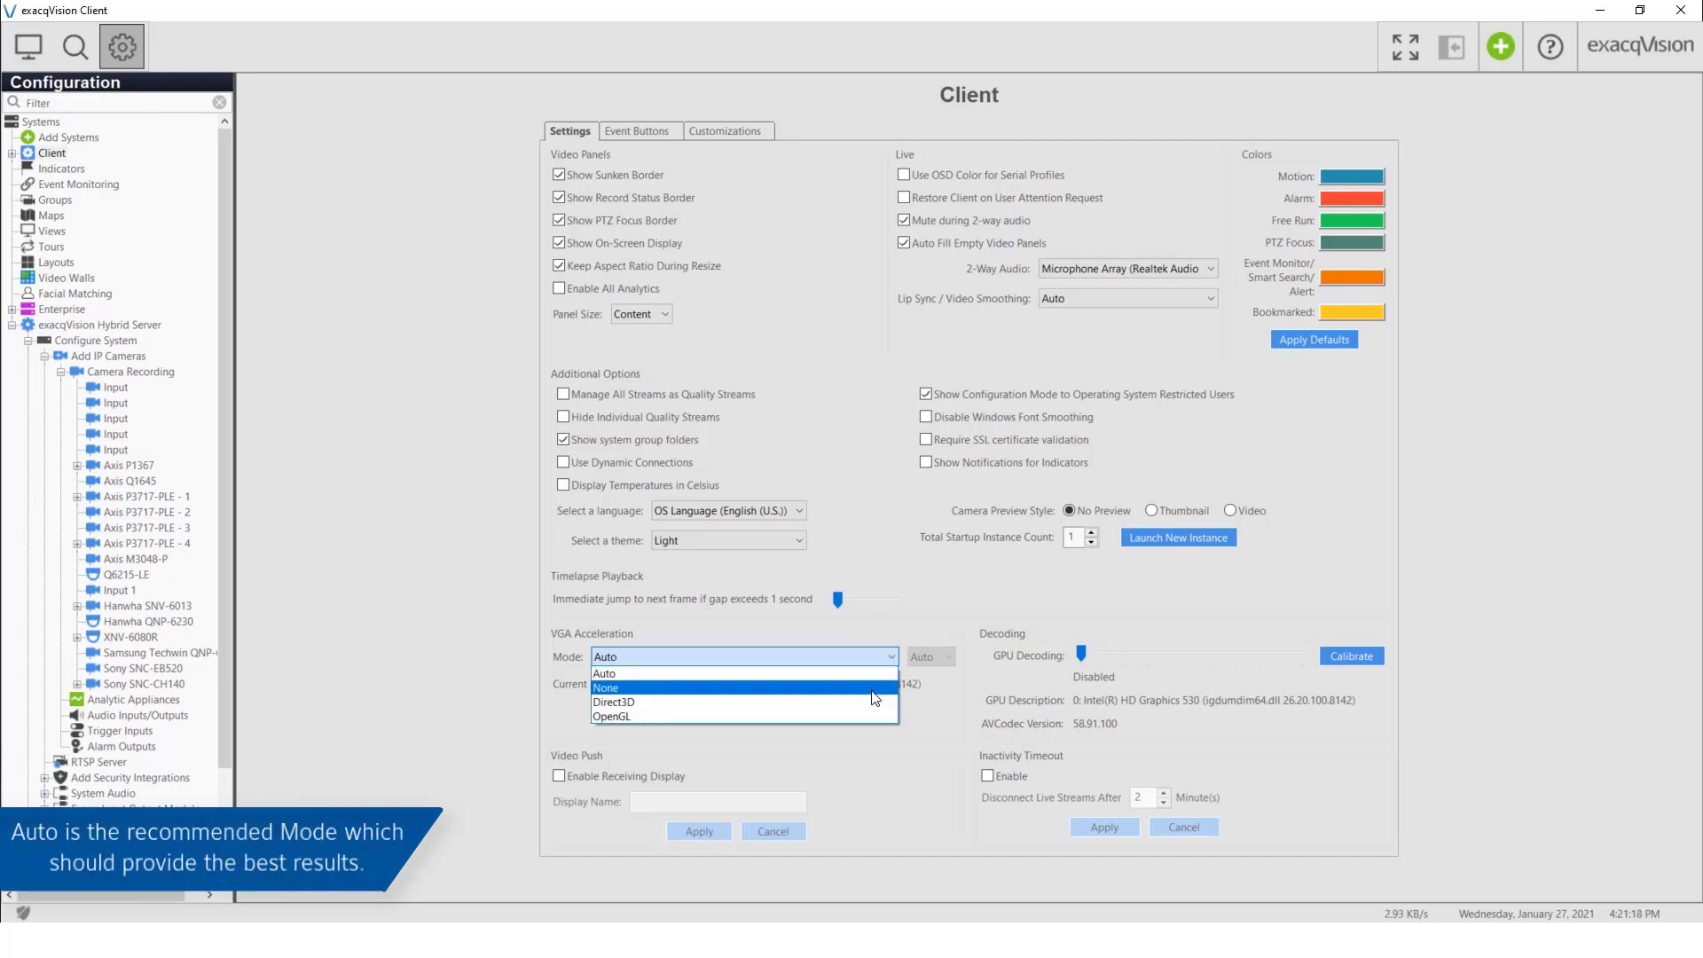
pyautogui.click(970, 689)
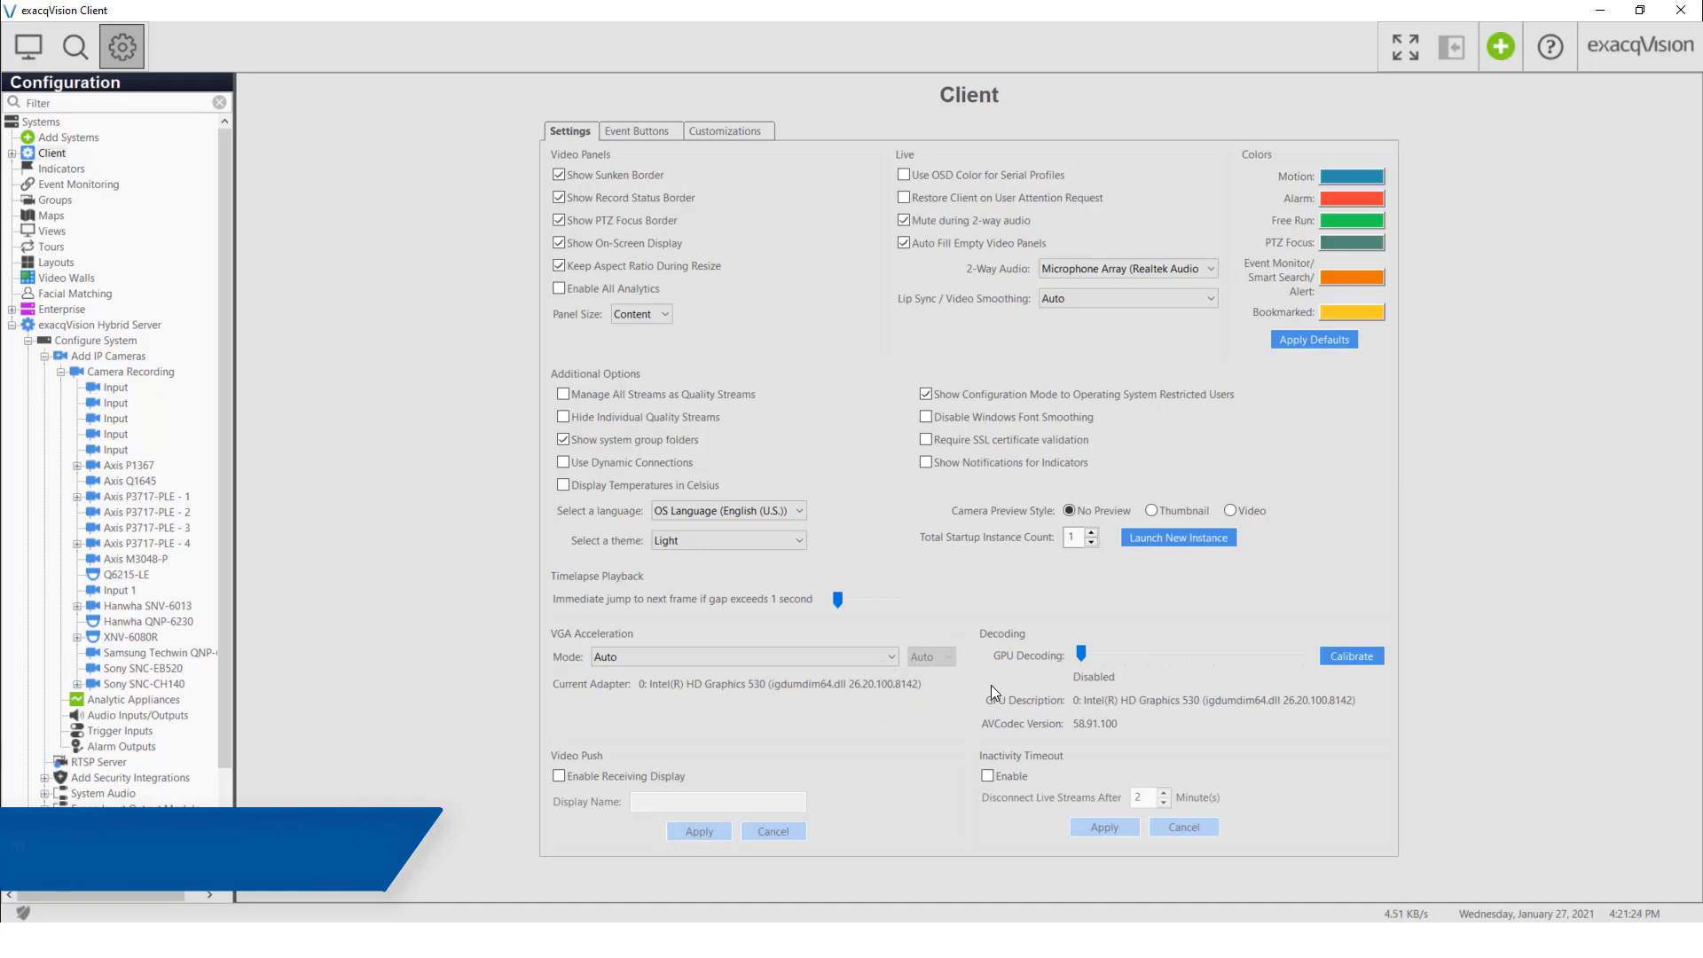
# - Leave Inactivity Timeout disabled and show the Event Buttons settings
pyautogui.click(988, 775)
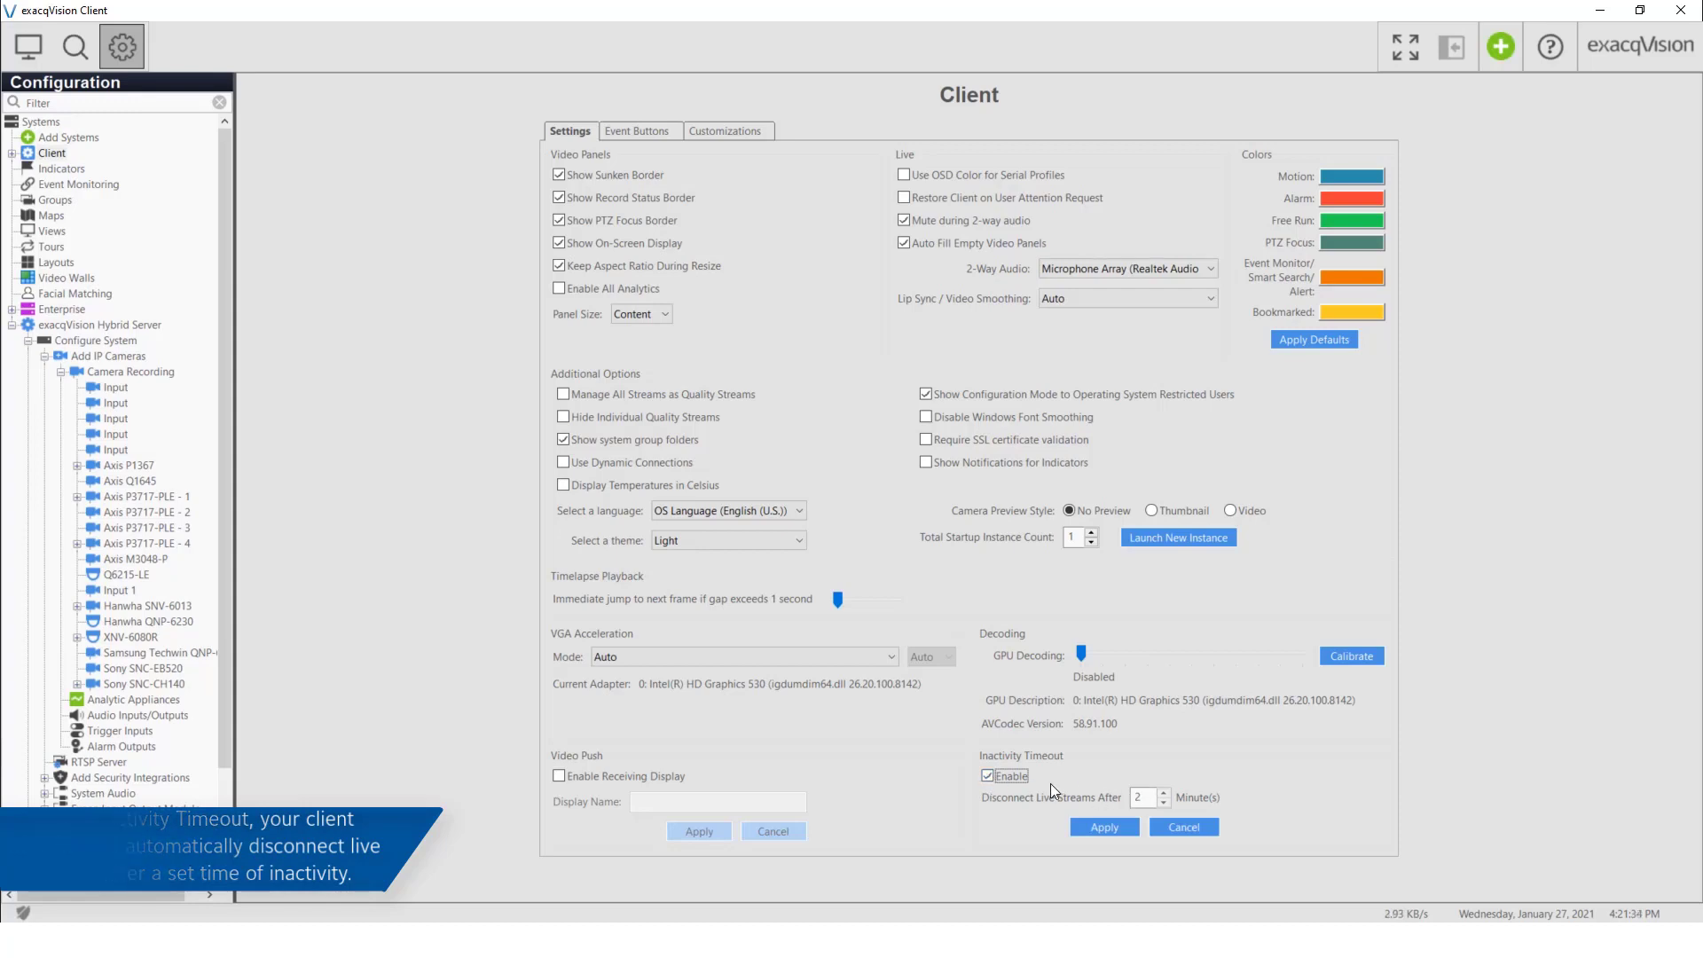
pyautogui.click(1025, 775)
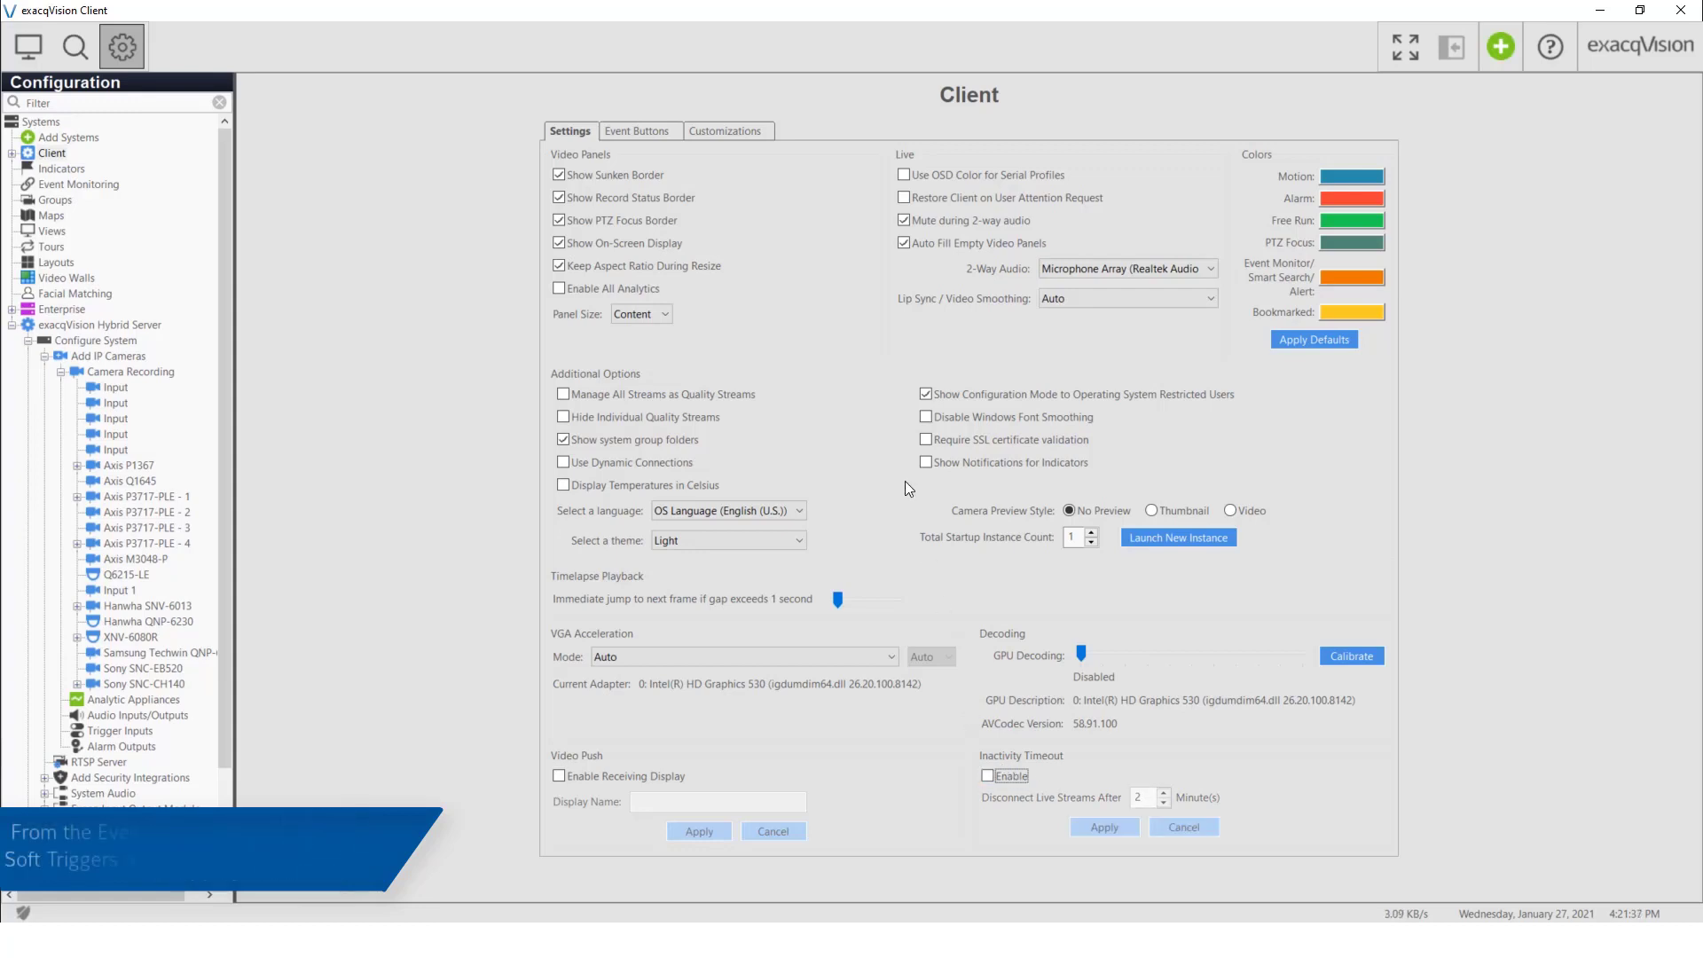
pyautogui.click(654, 134)
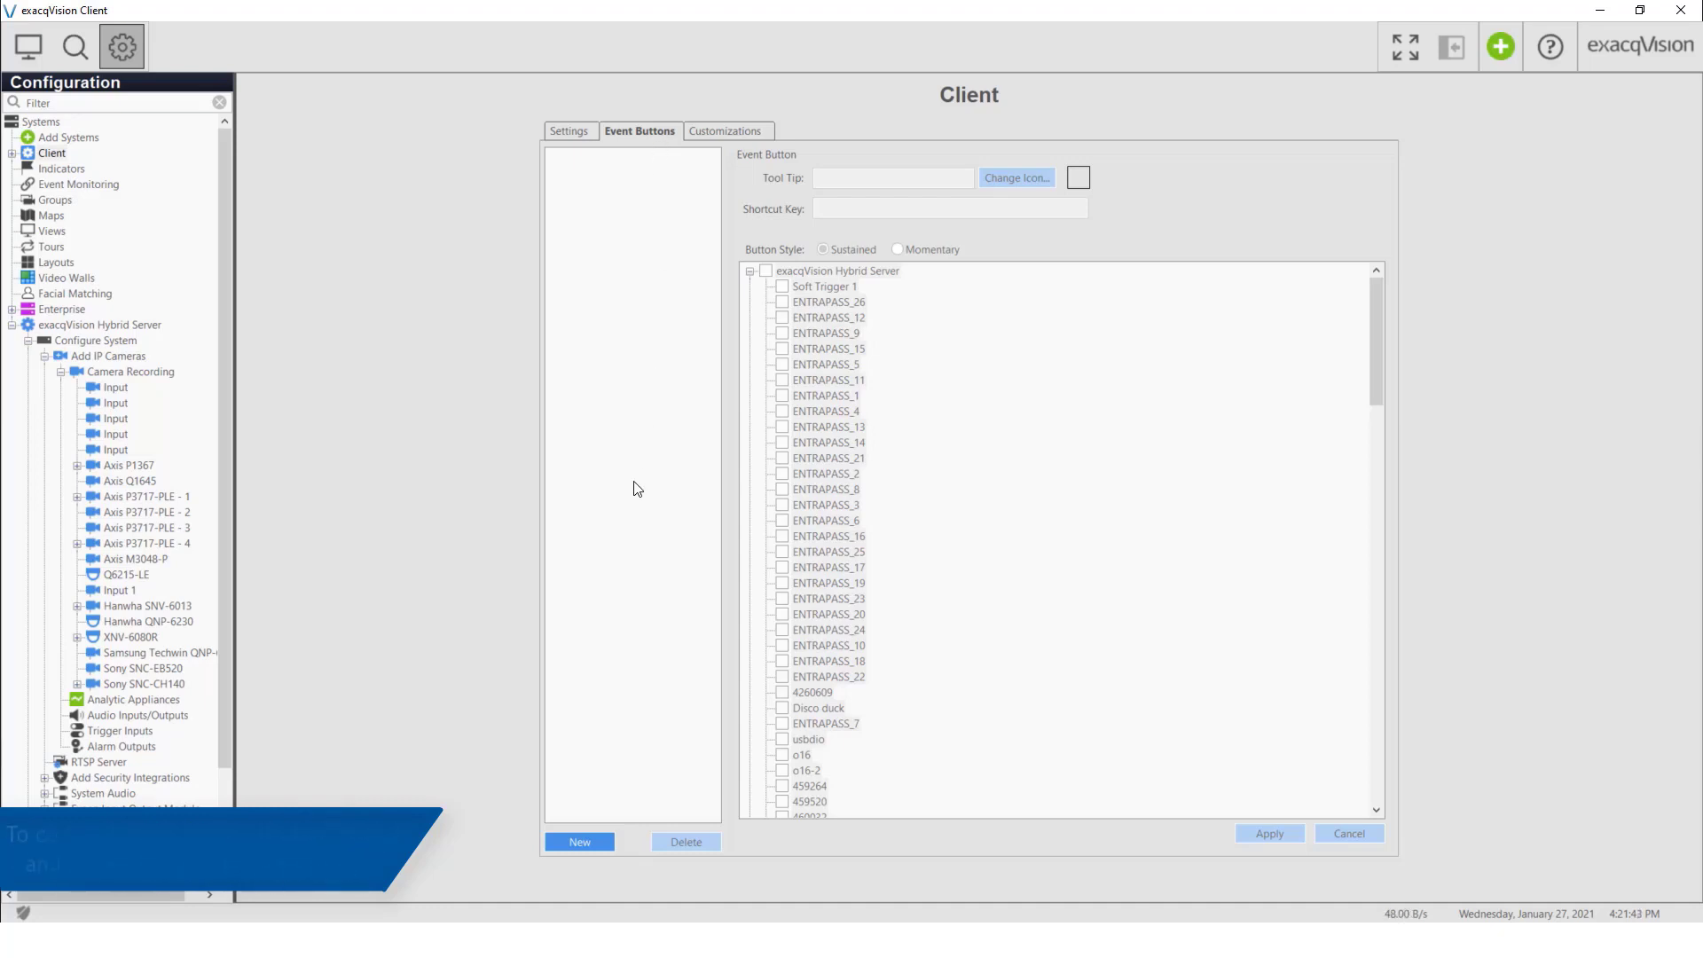
pyautogui.click(592, 842)
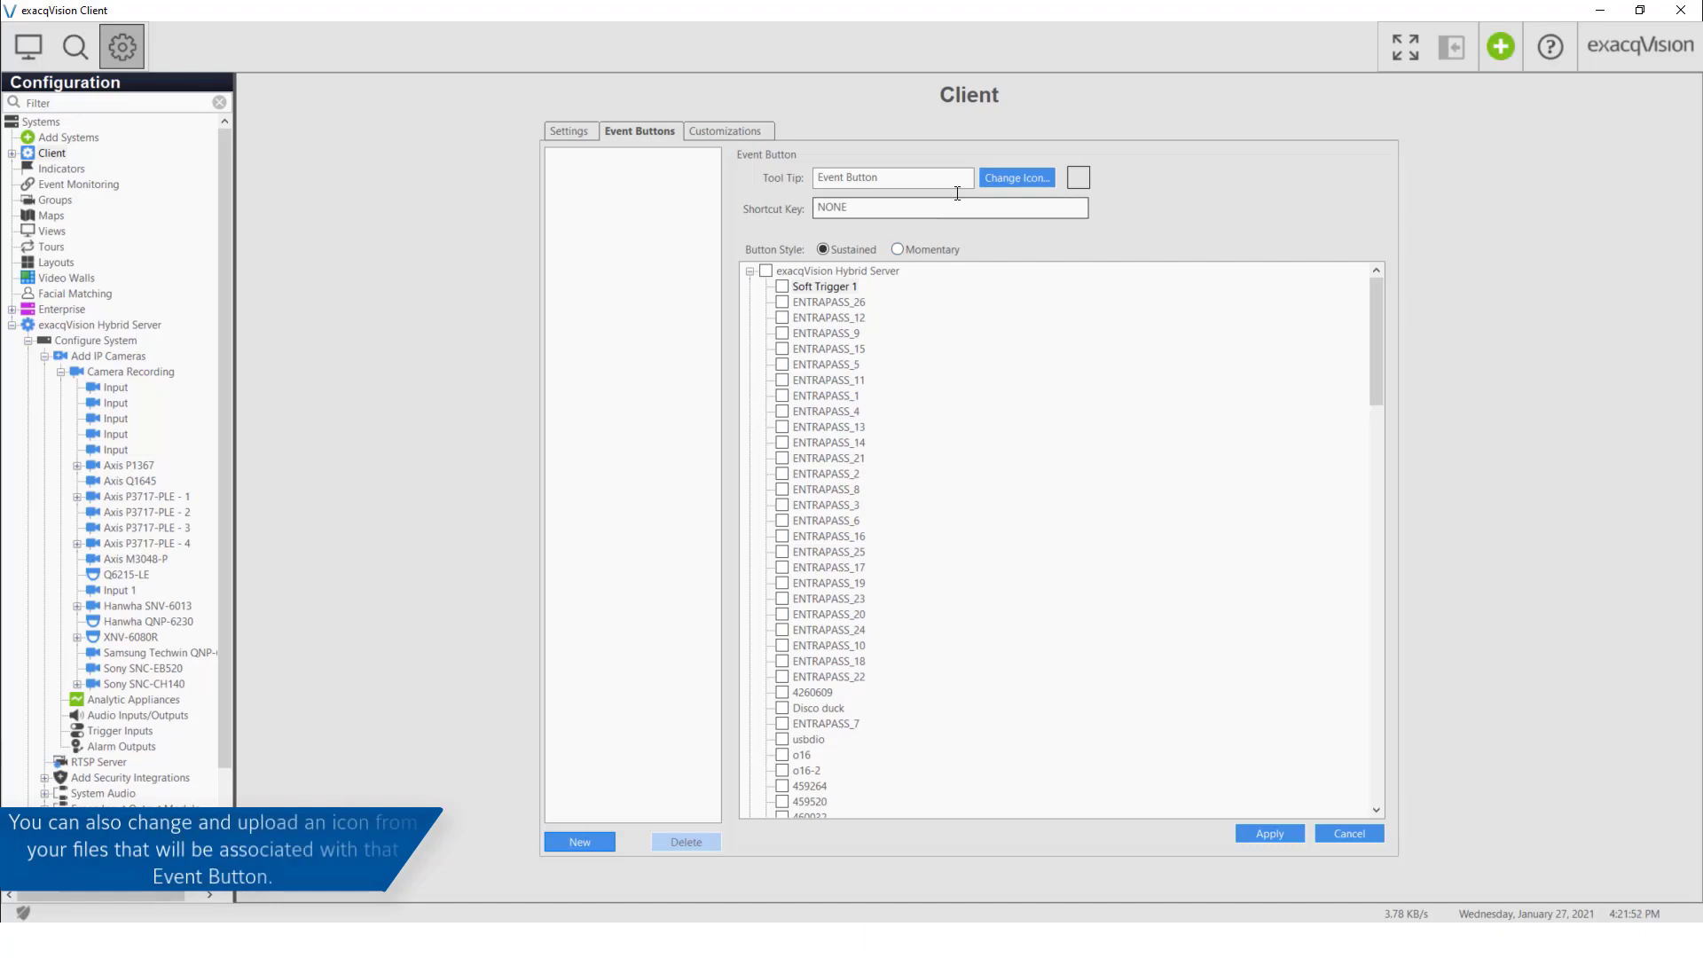
pyautogui.click(993, 178)
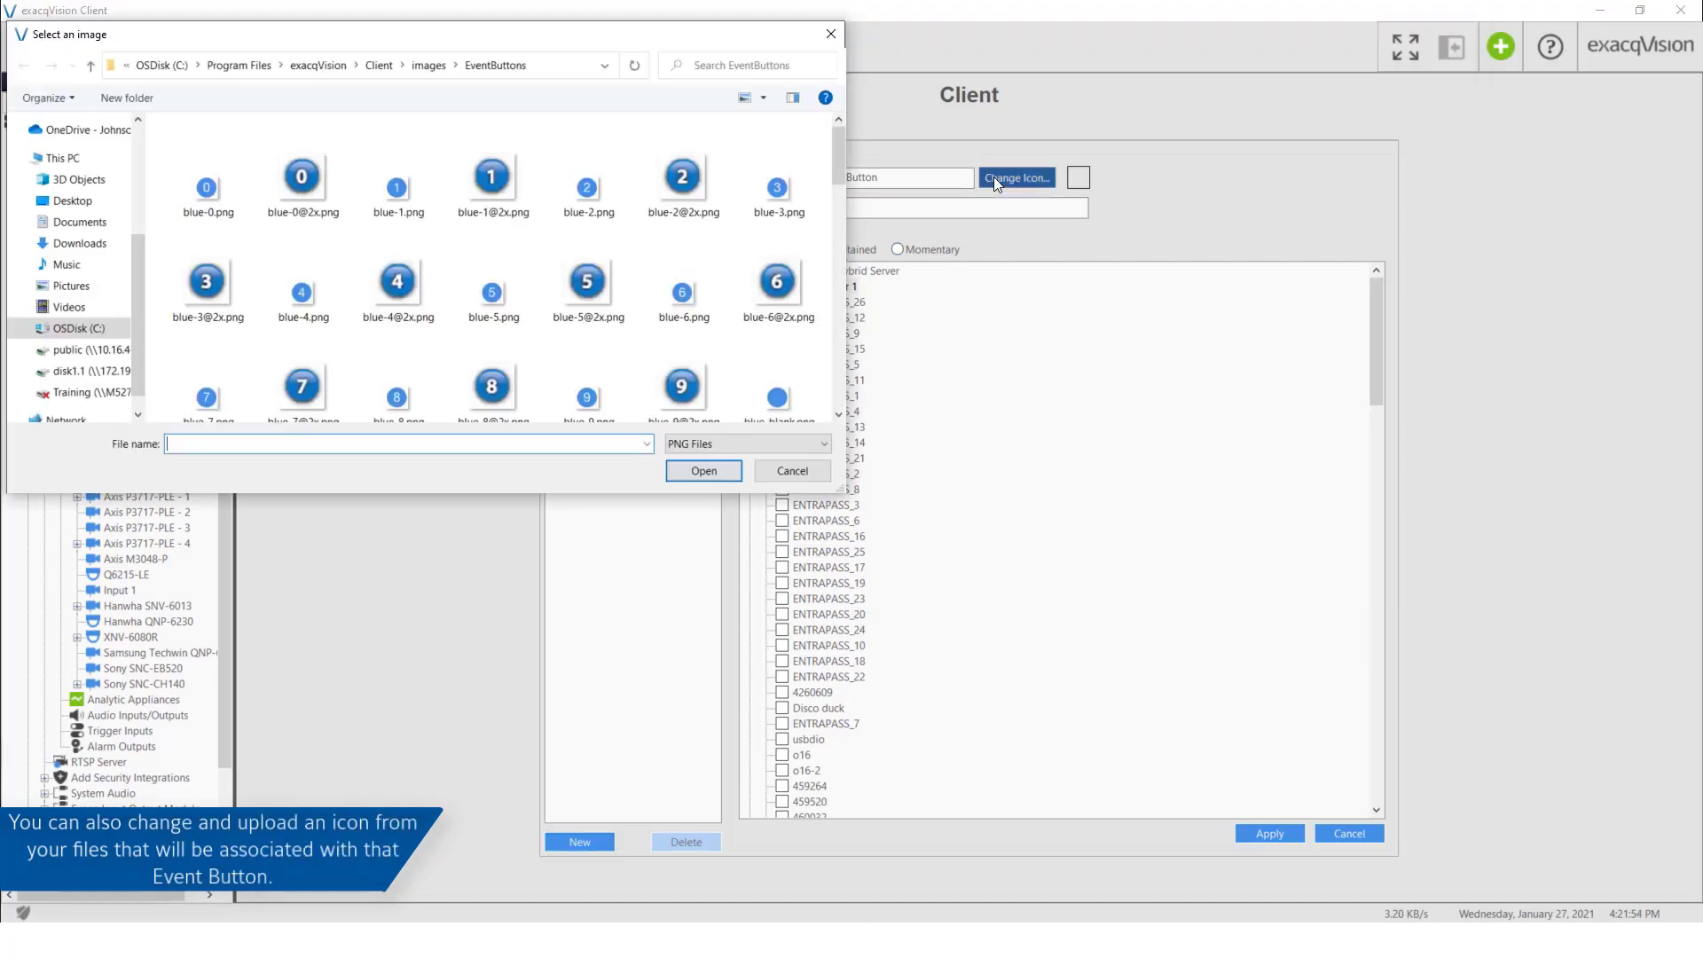
pyautogui.click(697, 190)
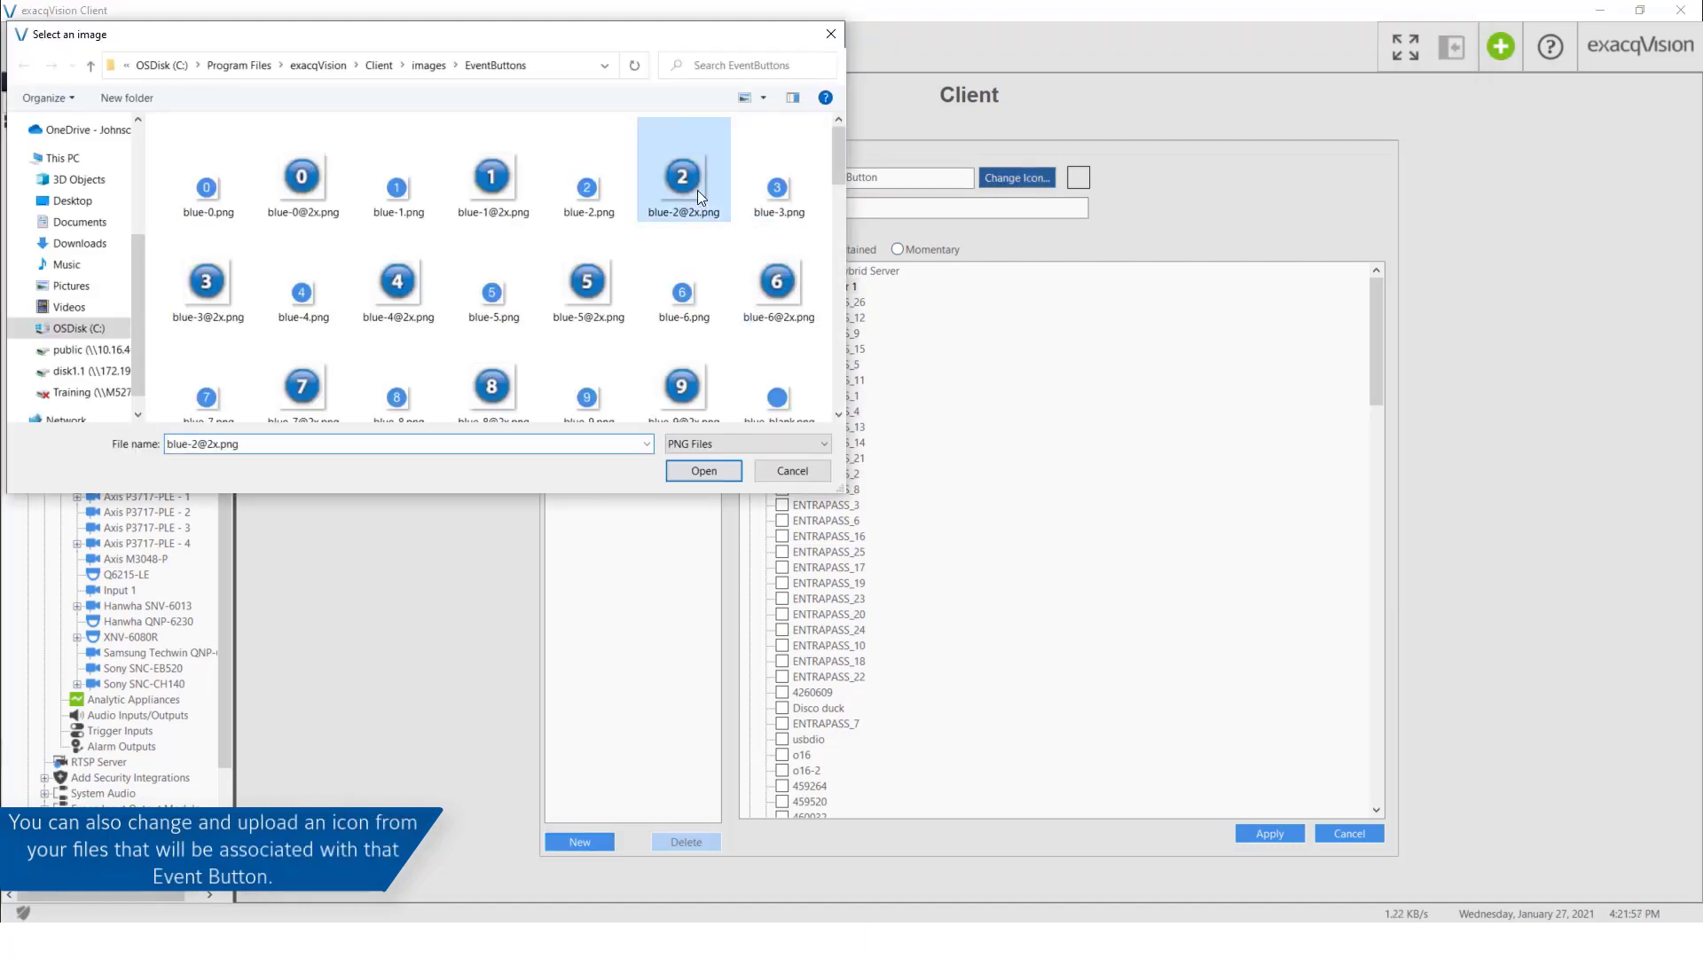
pyautogui.click(689, 464)
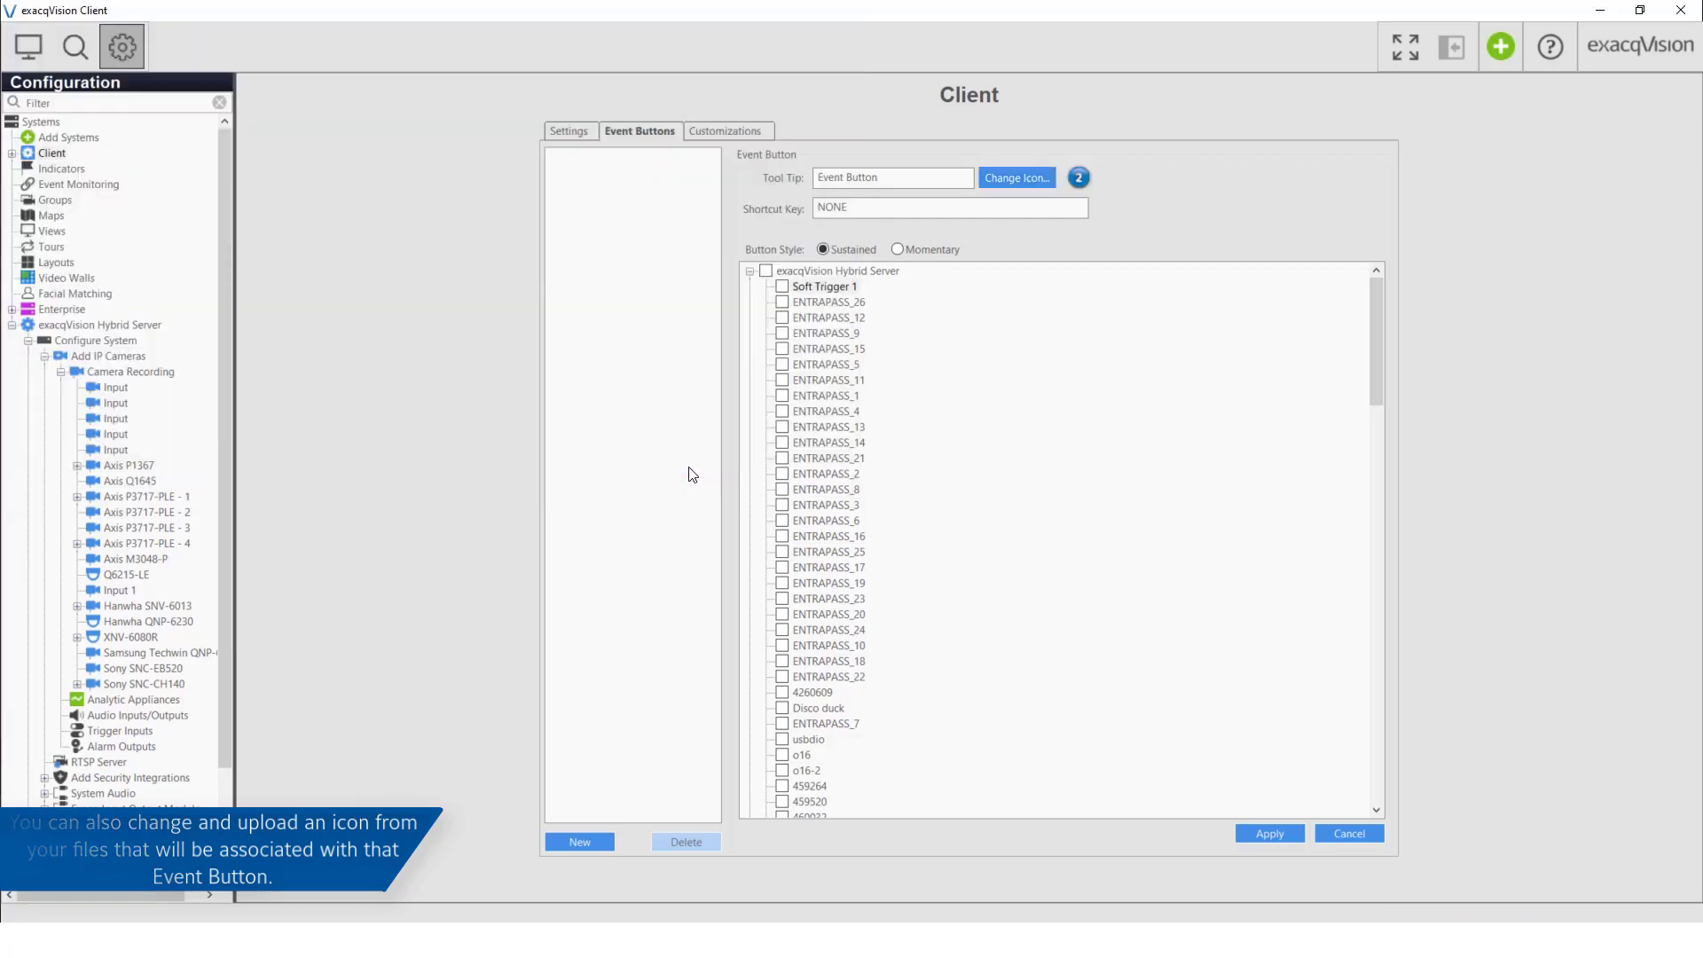
pyautogui.click(783, 287)
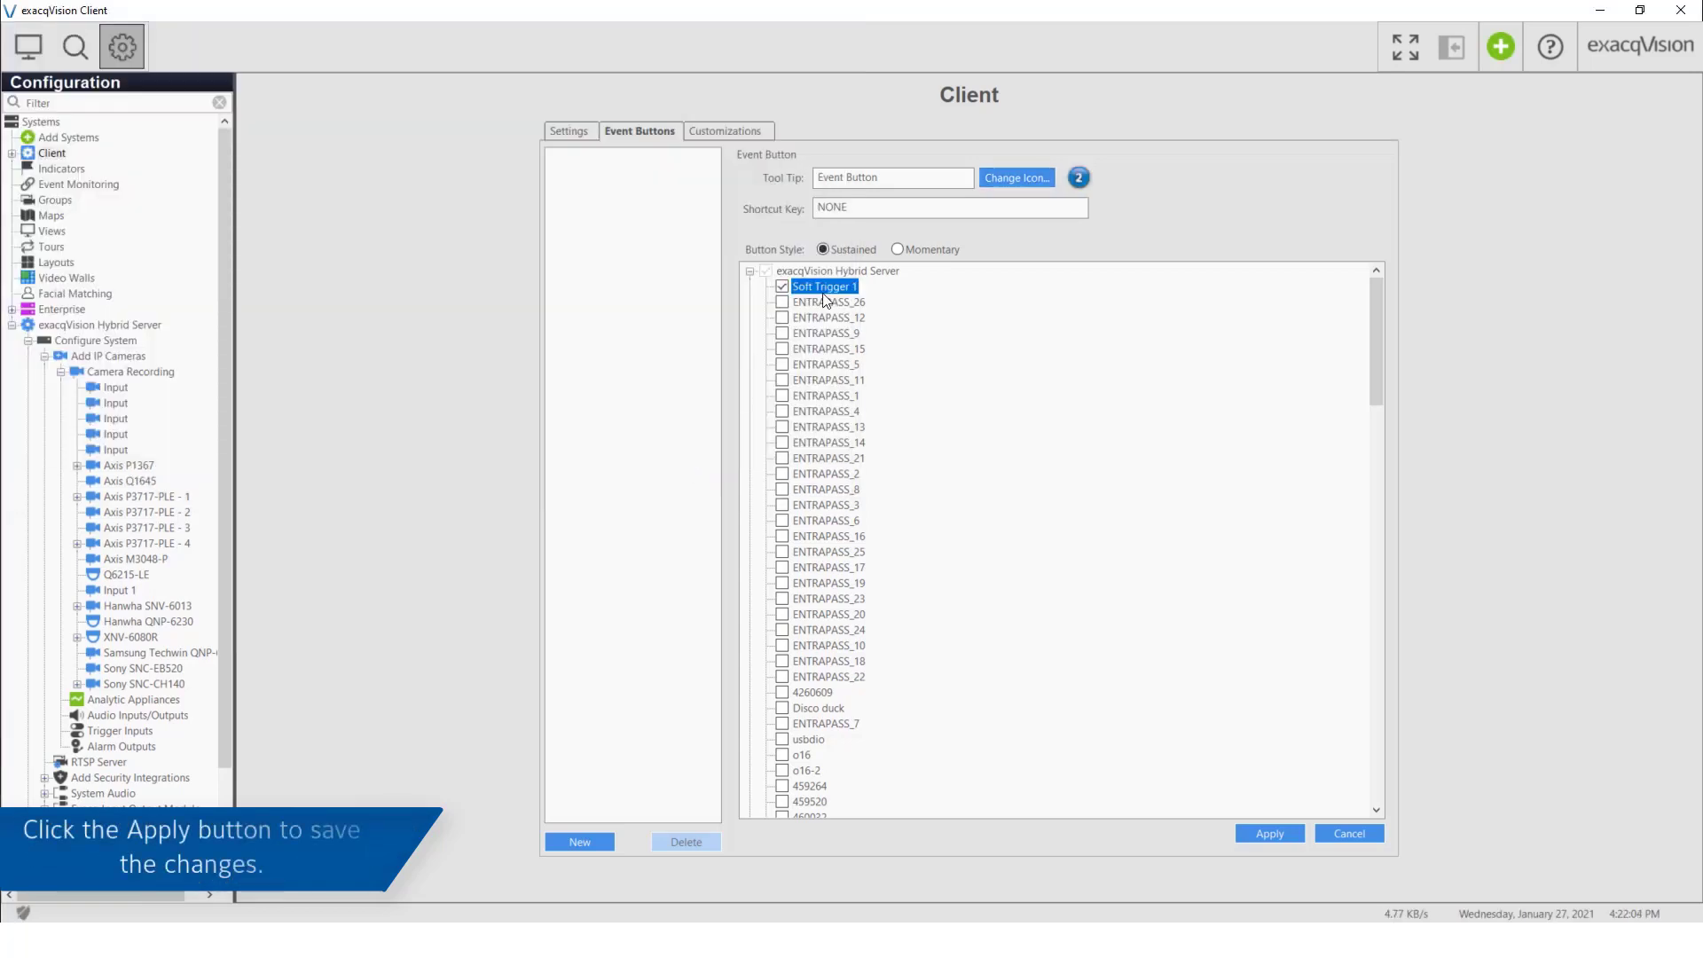